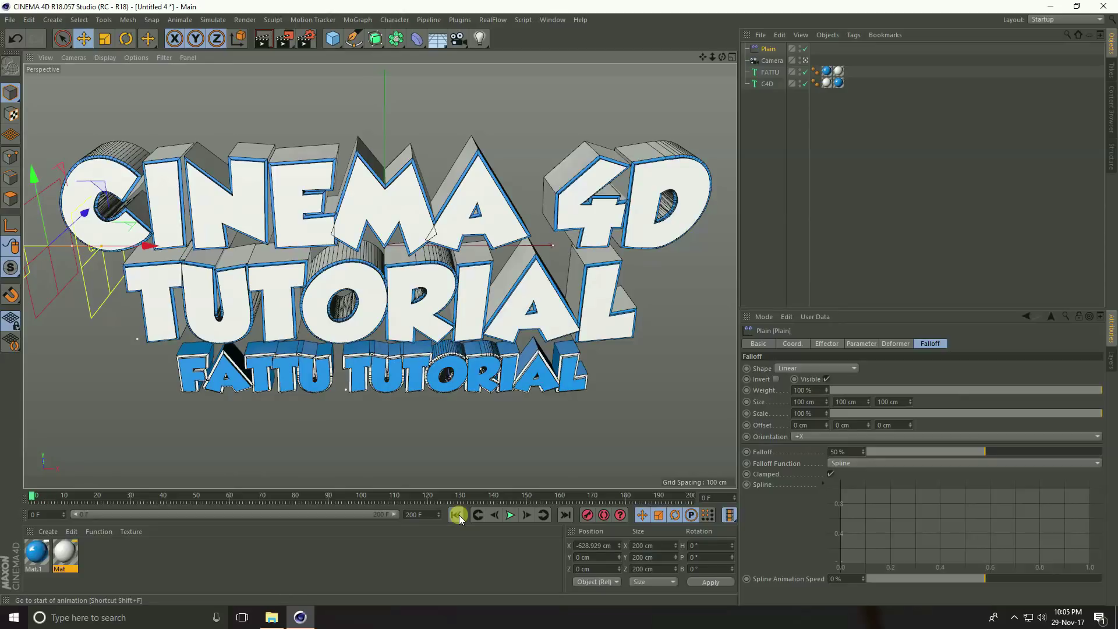
Keyframe the Plain effector from frame 0 to frame 150, sweeping past the text along X, with falloff inverted
left_click_drag(467, 474, 405, 384, "alt")
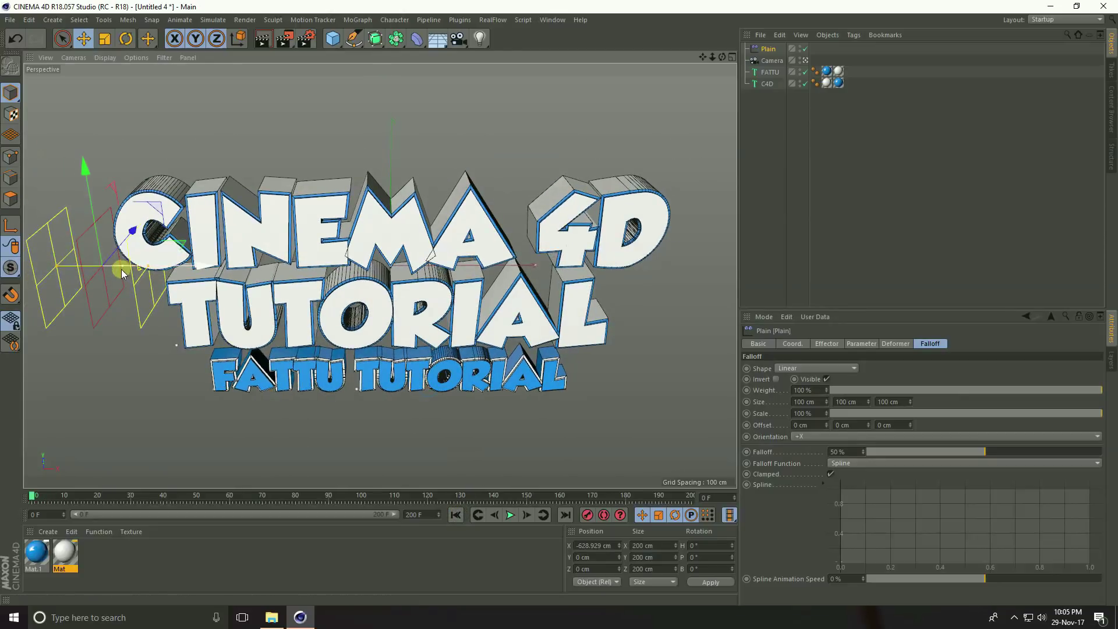
mouse_move(202, 269)
left_mouse_down()
mouse_move(218, 271)
mouse_move(207, 274)
left_mouse_up()
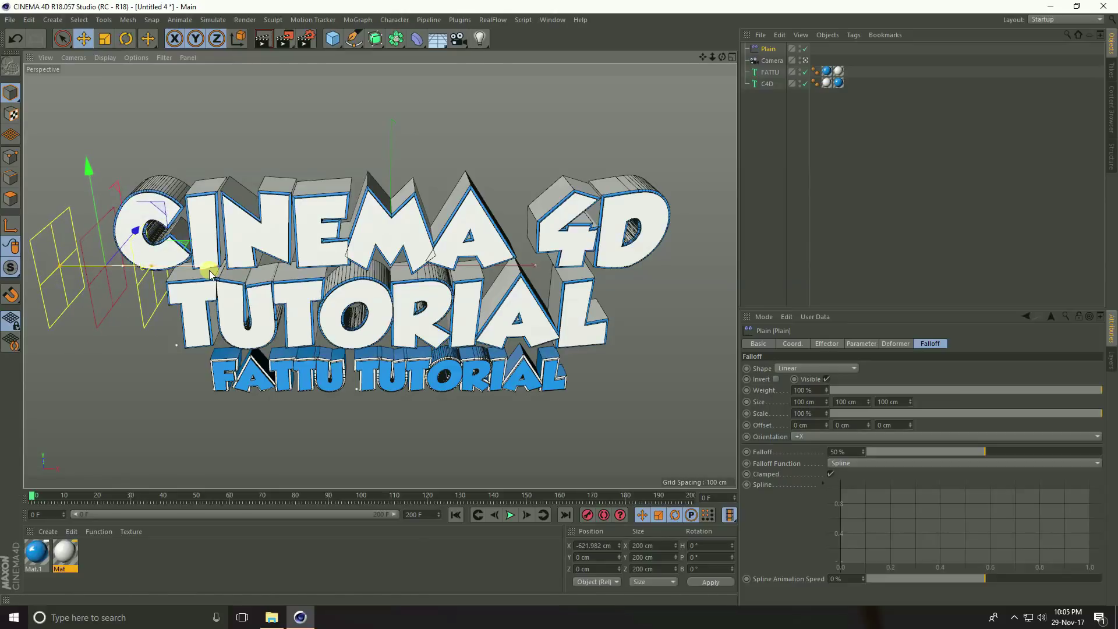
left_click(586, 515)
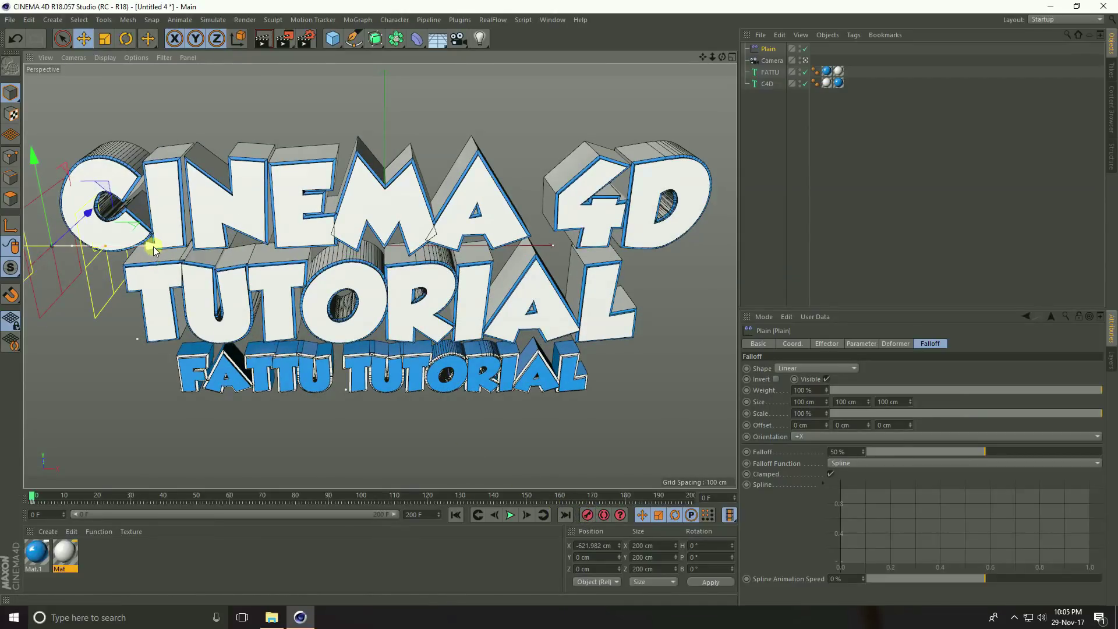
left_click(528, 496)
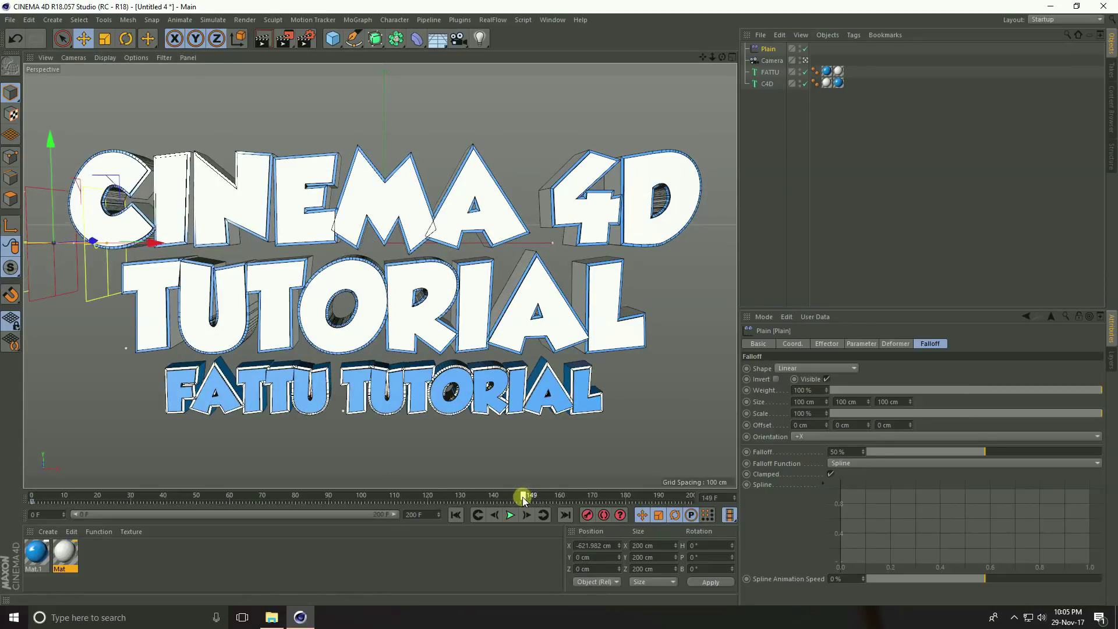
left_click_drag(152, 242, 751, 252)
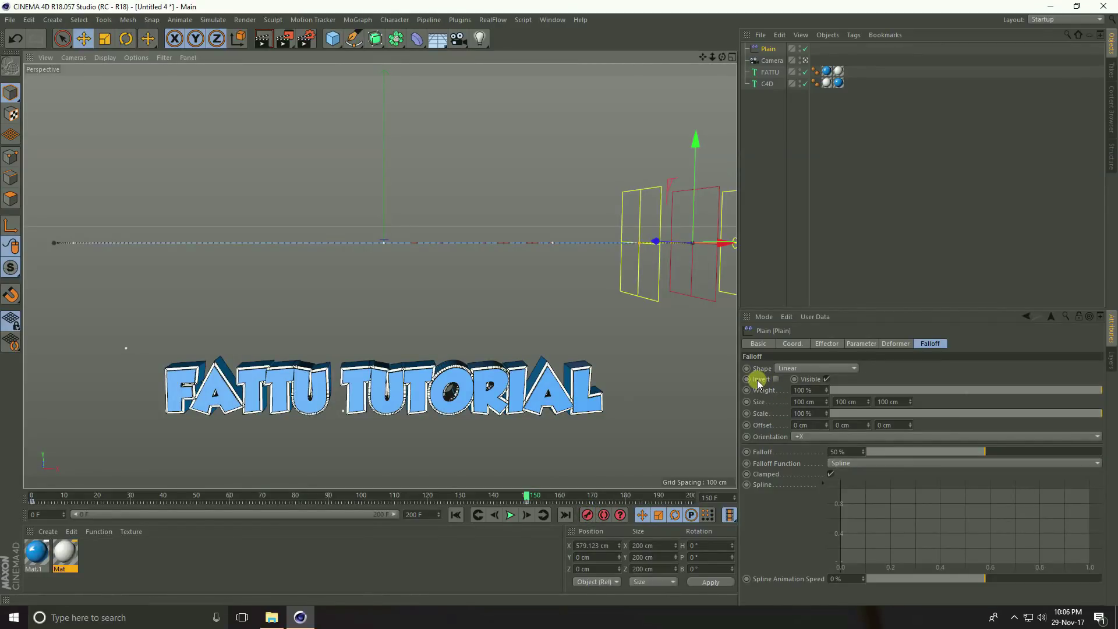
left_click(775, 379)
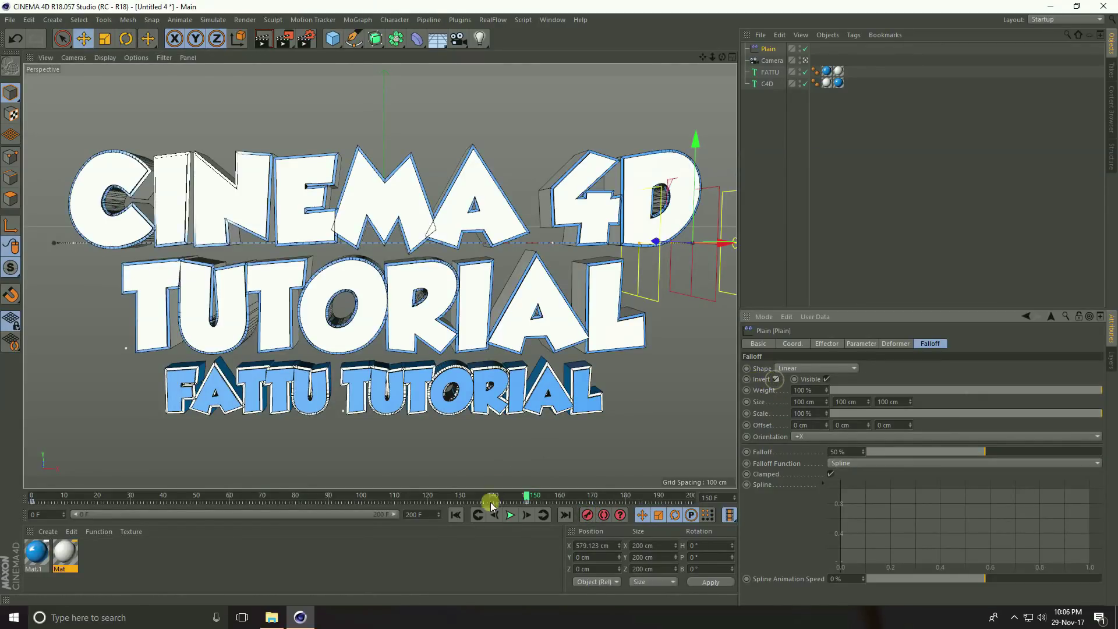
Play back from frame 0 to watch the CINEMA 4D TUTORIAL letters build in, then select the C4D text
left_click(474, 517)
left_click(509, 516)
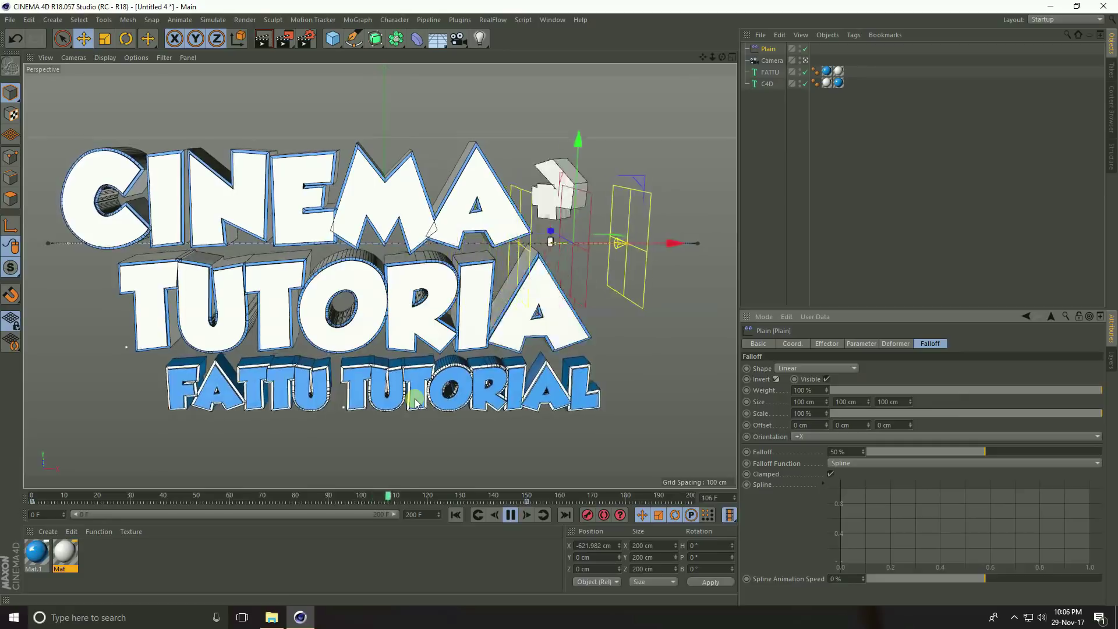
left_click(508, 516)
left_click(508, 516)
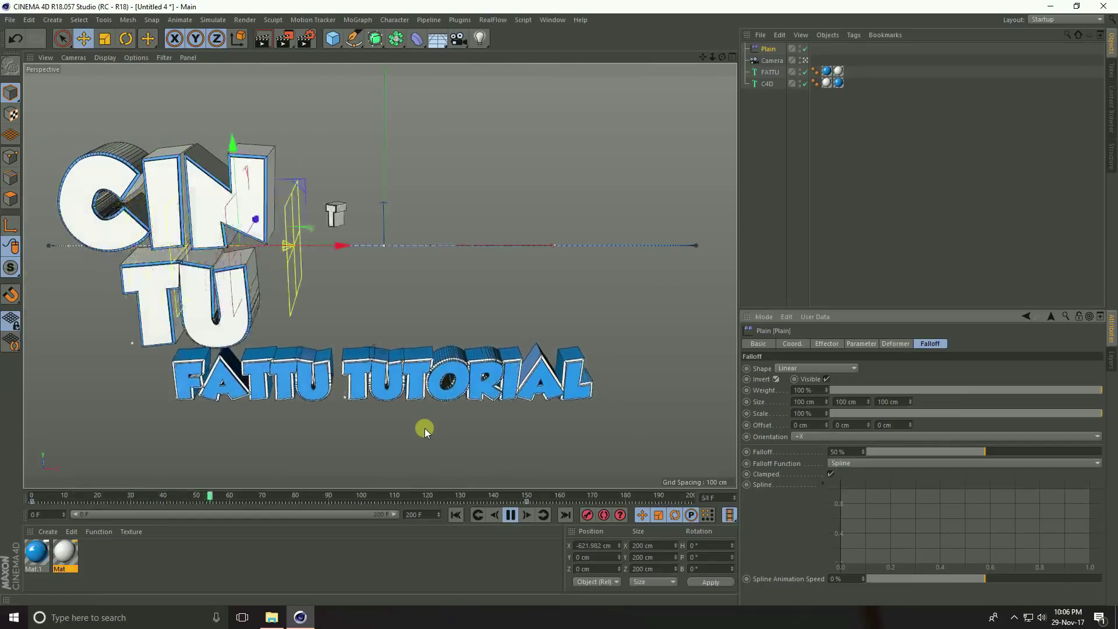
left_click(511, 515)
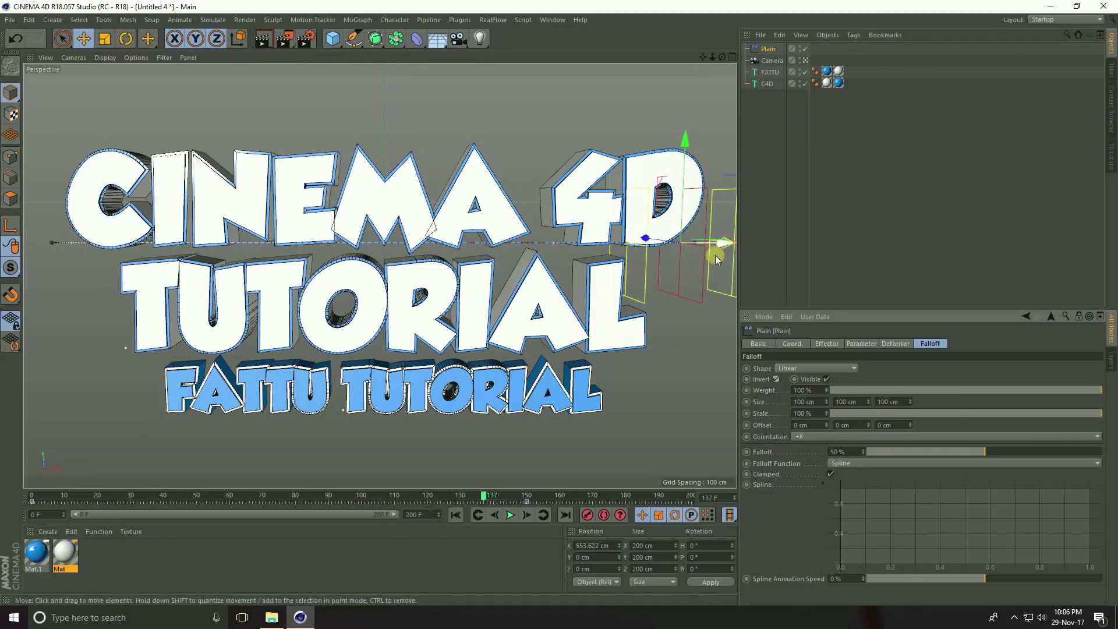
left_click(768, 84)
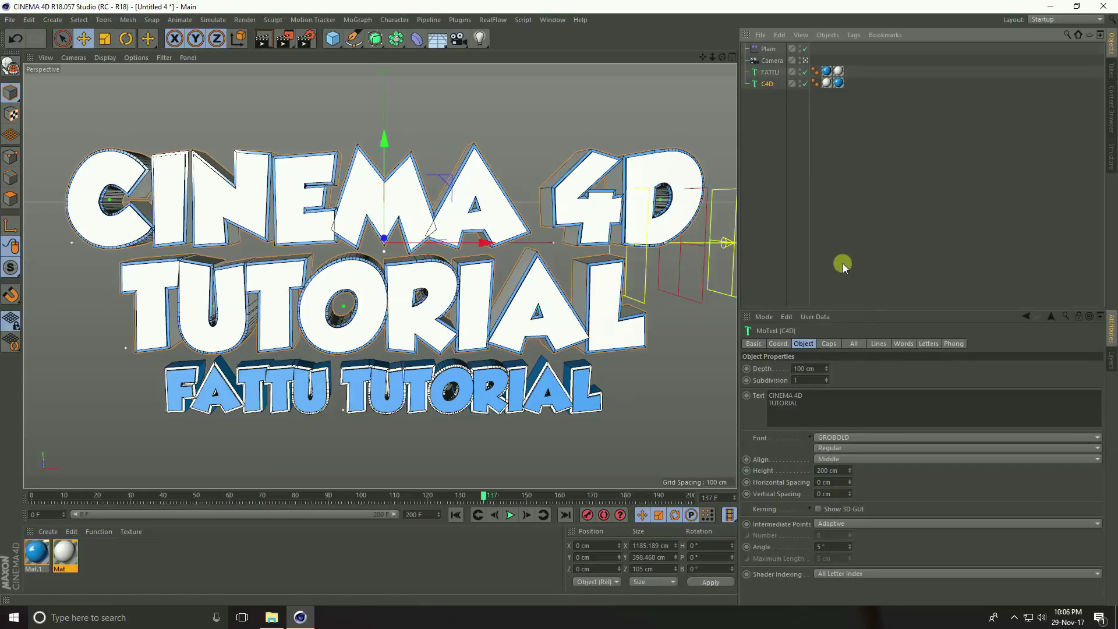
Copy and paste the Plain effector to create Plain.1, then select the FATTU text
left_click(927, 346)
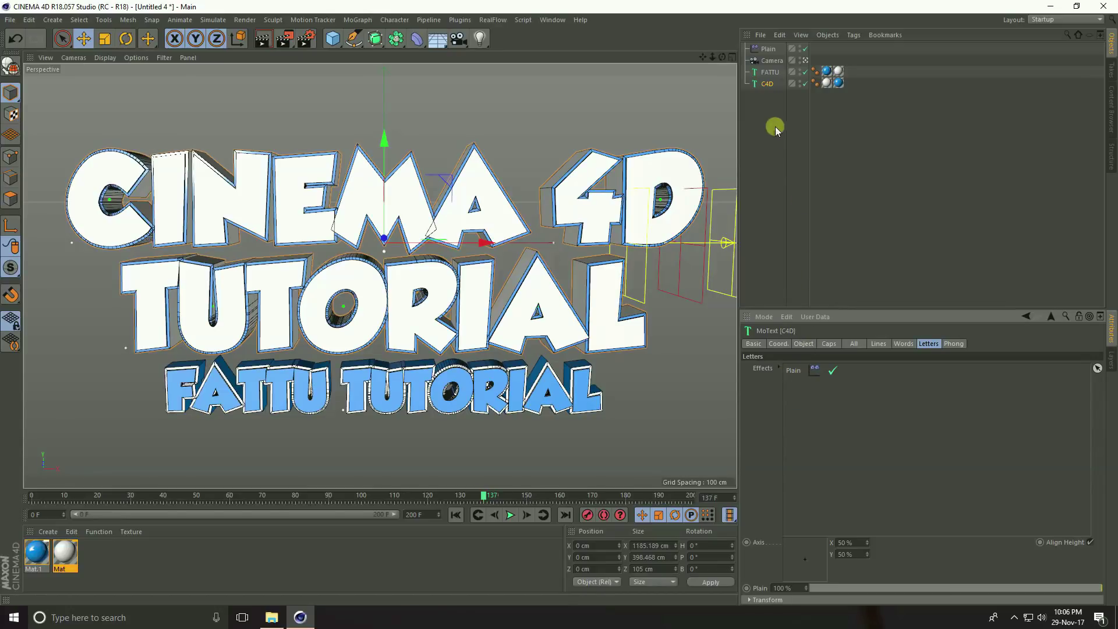
left_click(770, 50)
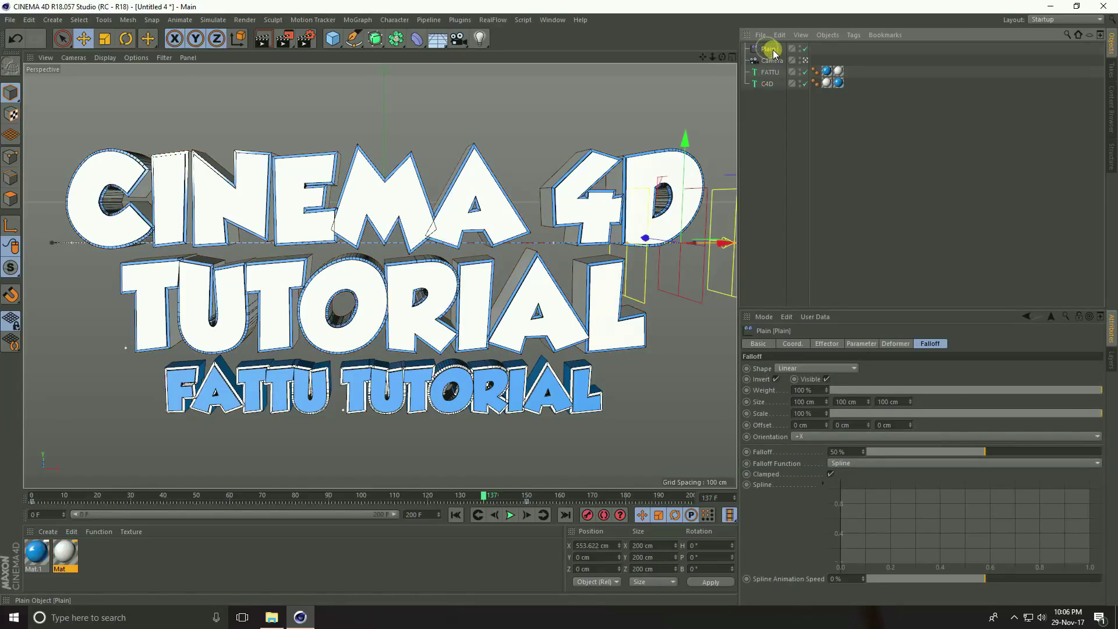
left_click(28, 20)
left_click(38, 87)
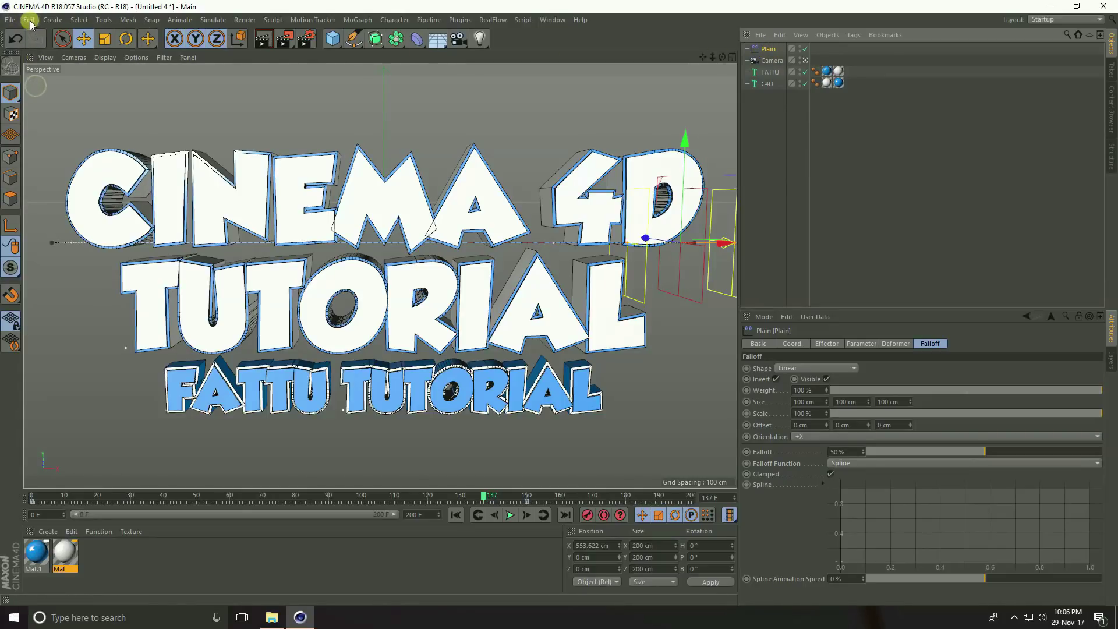
left_click(29, 20)
left_click(40, 88)
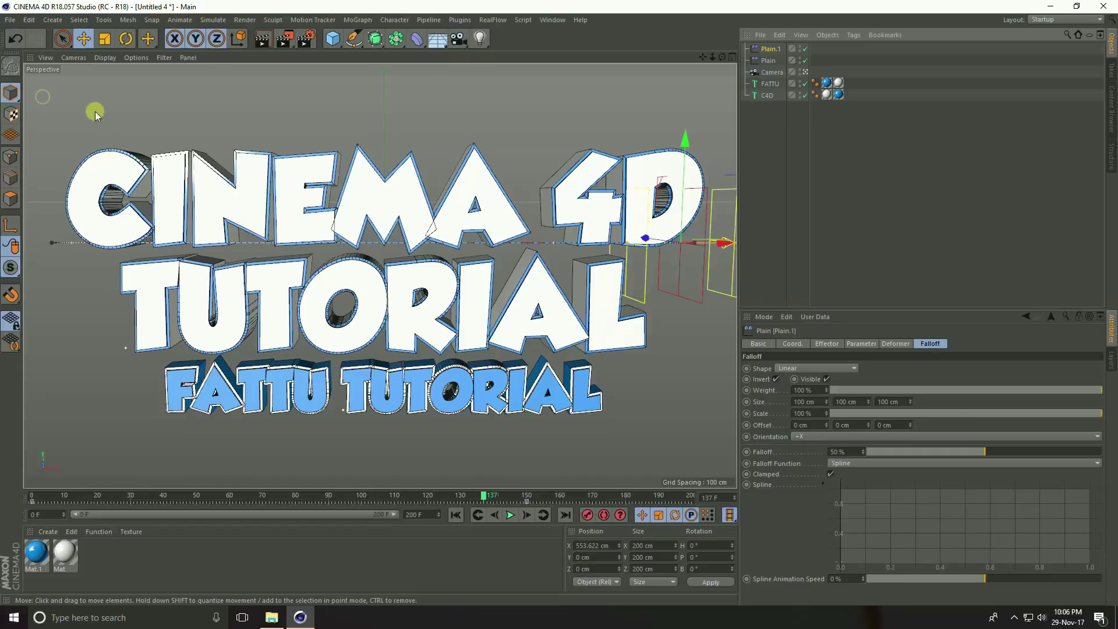
key("ctrl+v")
left_click_drag(774, 58, 759, 89)
left_click(442, 390)
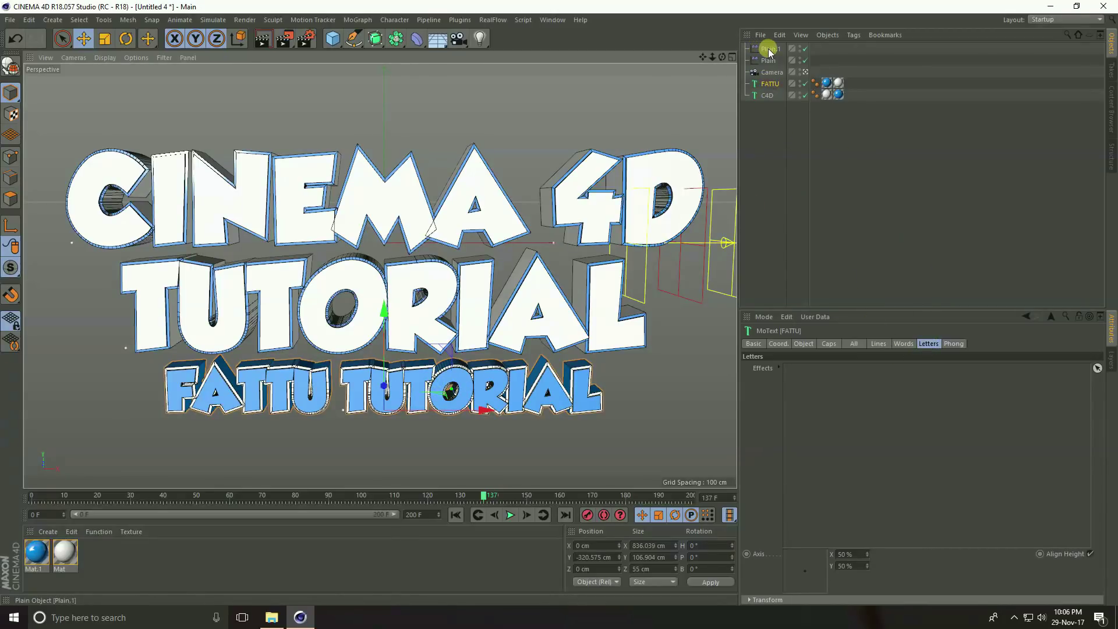
Add Plain.1 to FATTU's letter effects and play the animation from frame 0
left_click_drag(770, 49, 846, 389)
left_click(456, 515)
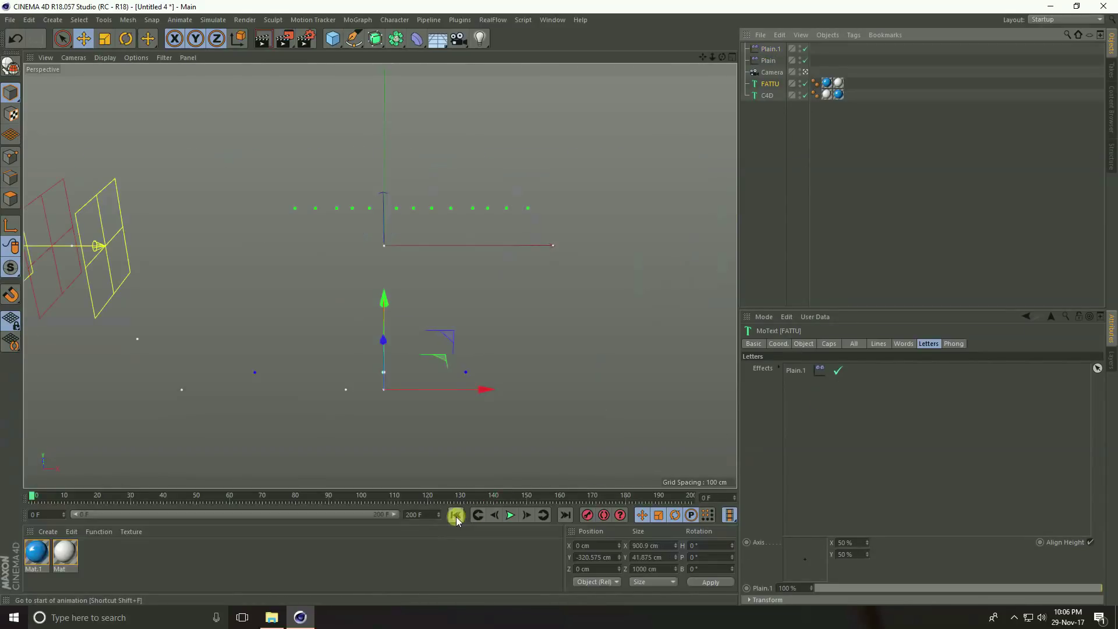
left_click(510, 515)
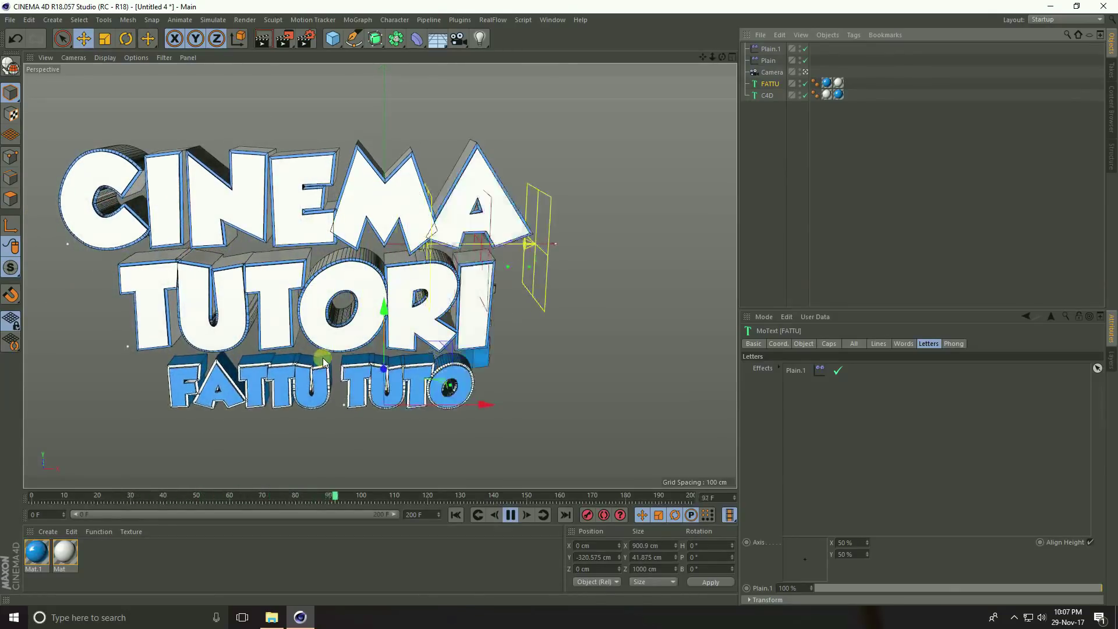
left_click(511, 515)
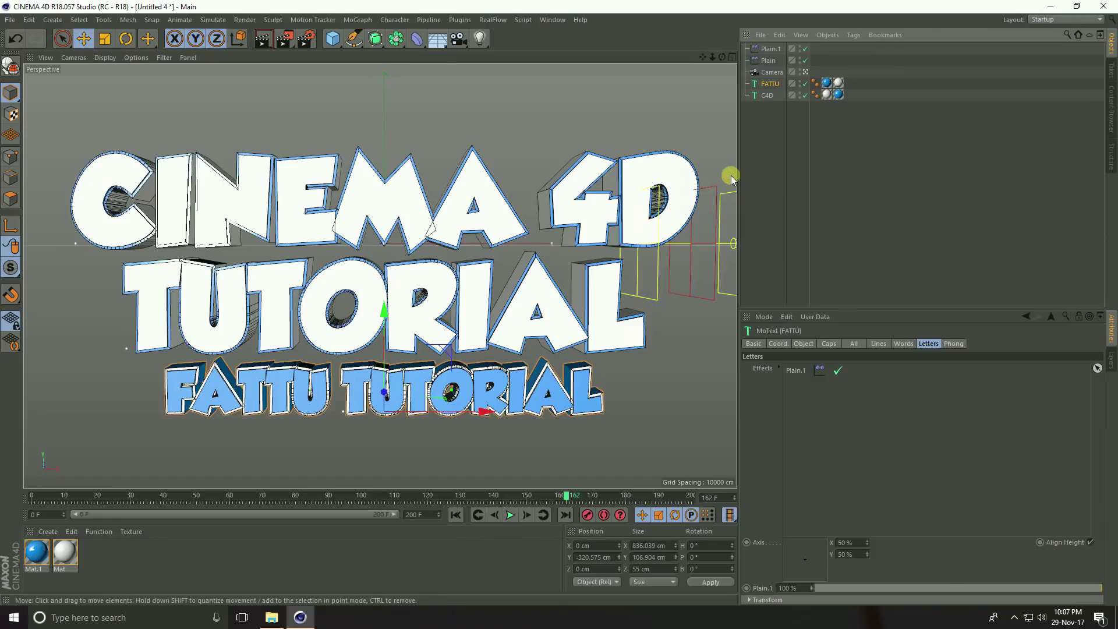
Shift Plain.1's starting keys from frame 0 to frame 50 and replay to check the timing
left_click(770, 49)
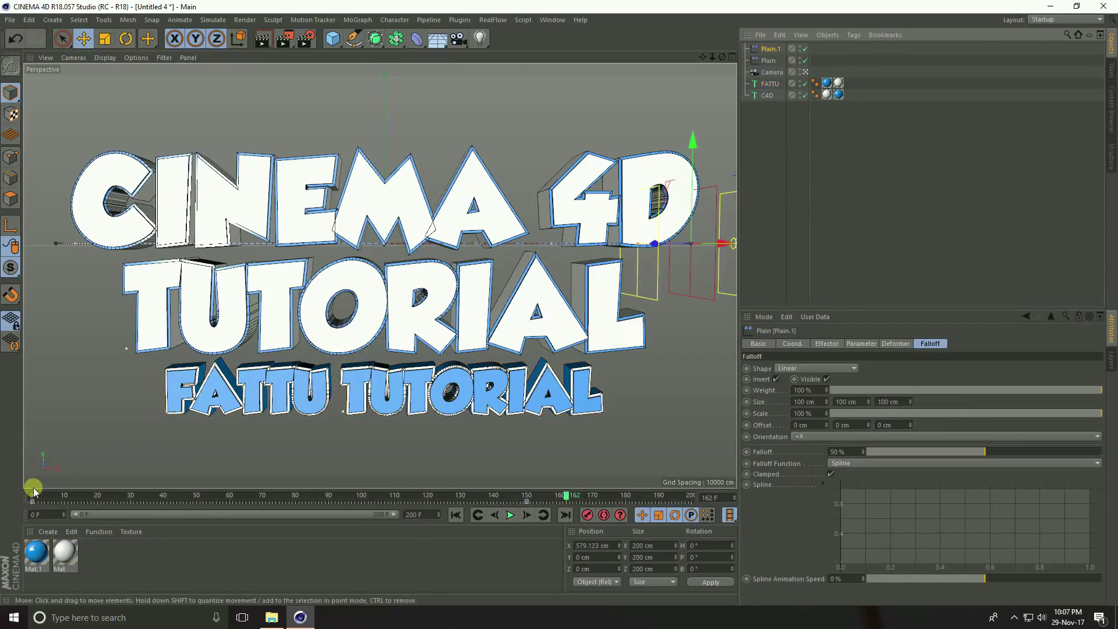
left_click_drag(32, 504, 176, 504)
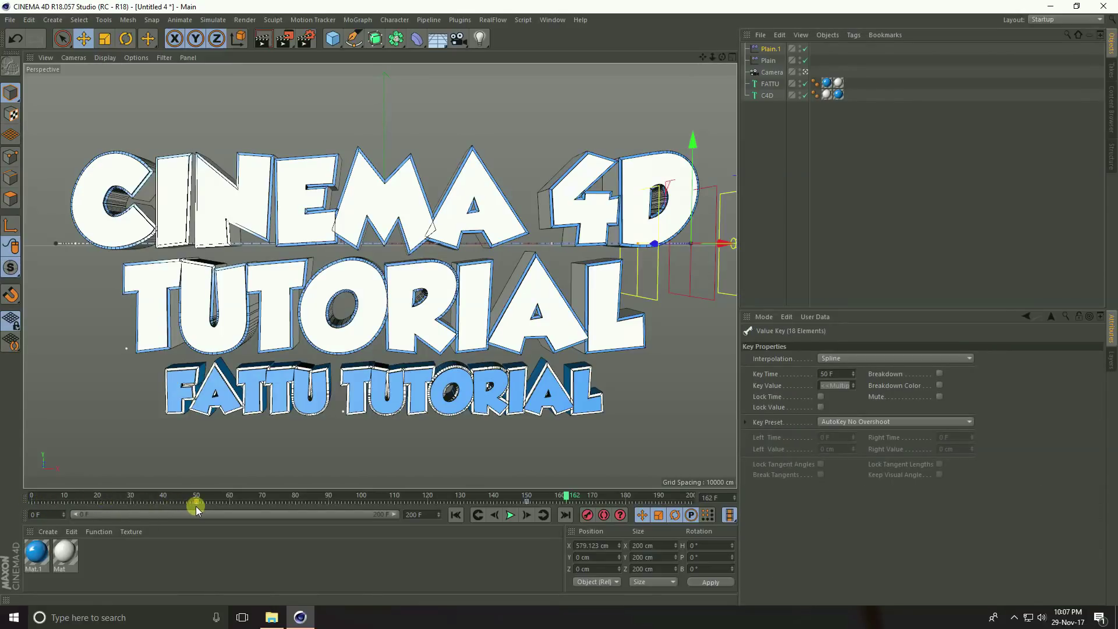
left_click(458, 515)
left_click(513, 516)
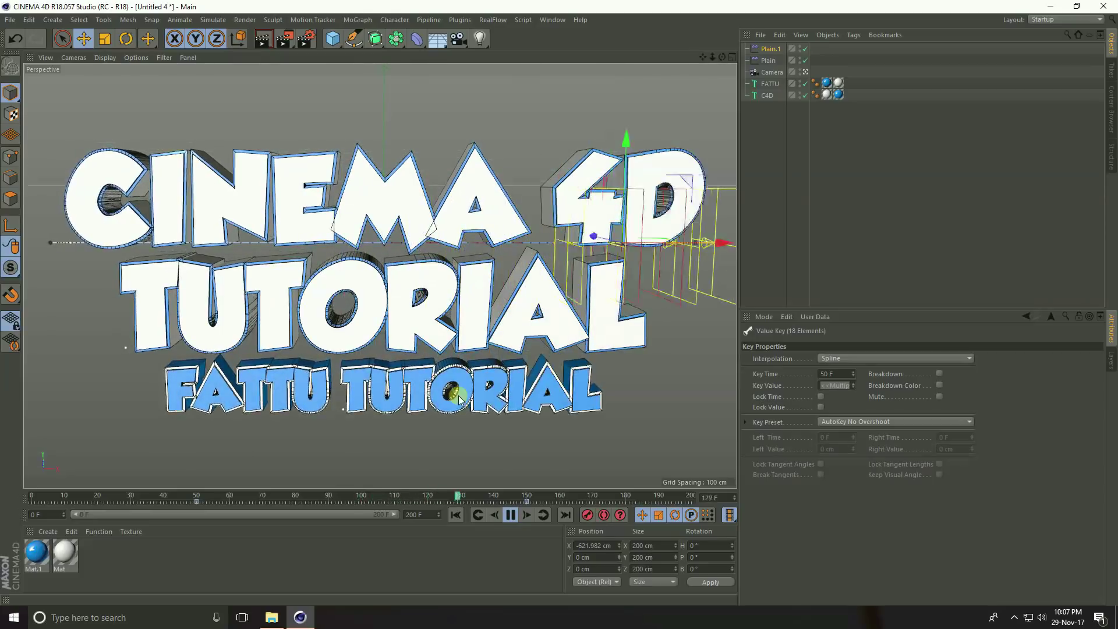
left_click(511, 515)
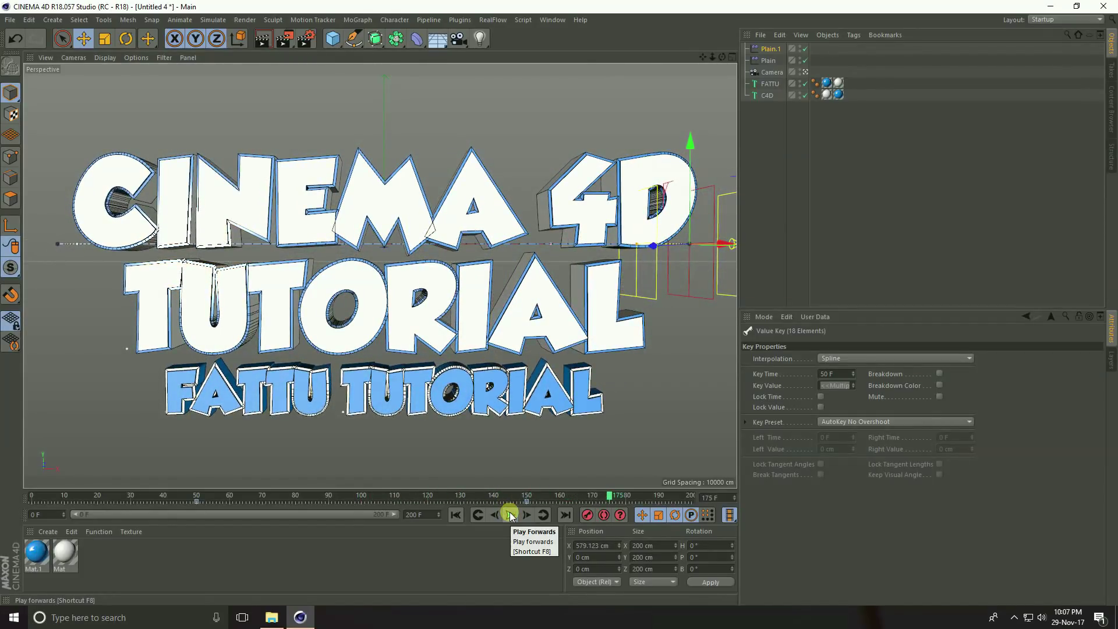
left_click(767, 96)
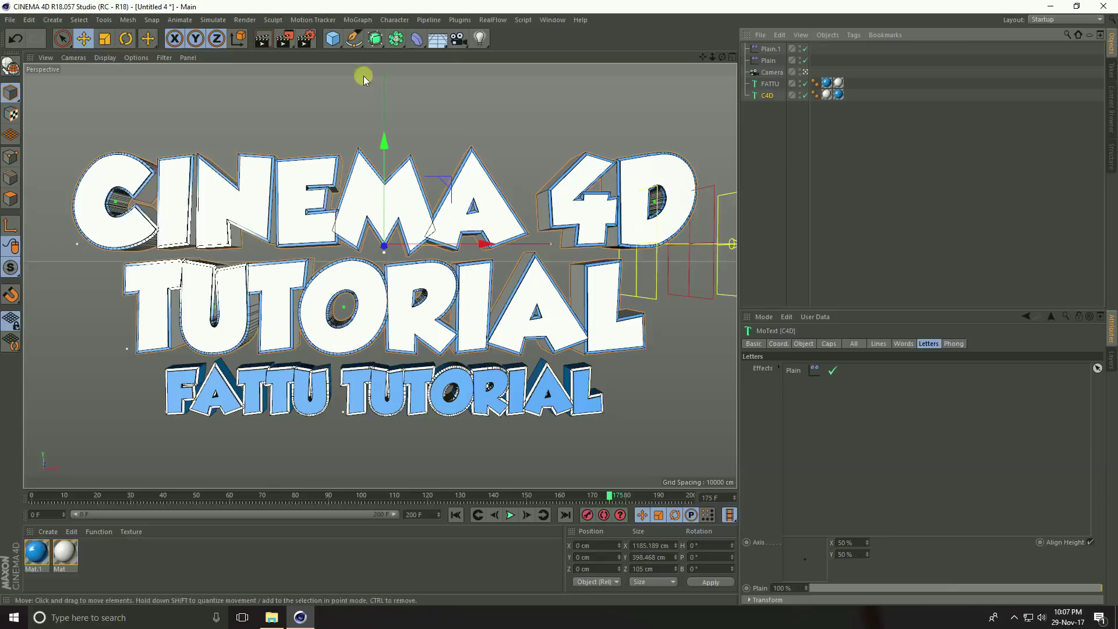
Add a Delay effector at 50% strength in Spring mode to the C4D text
left_click(358, 20)
mouse_move(372, 37)
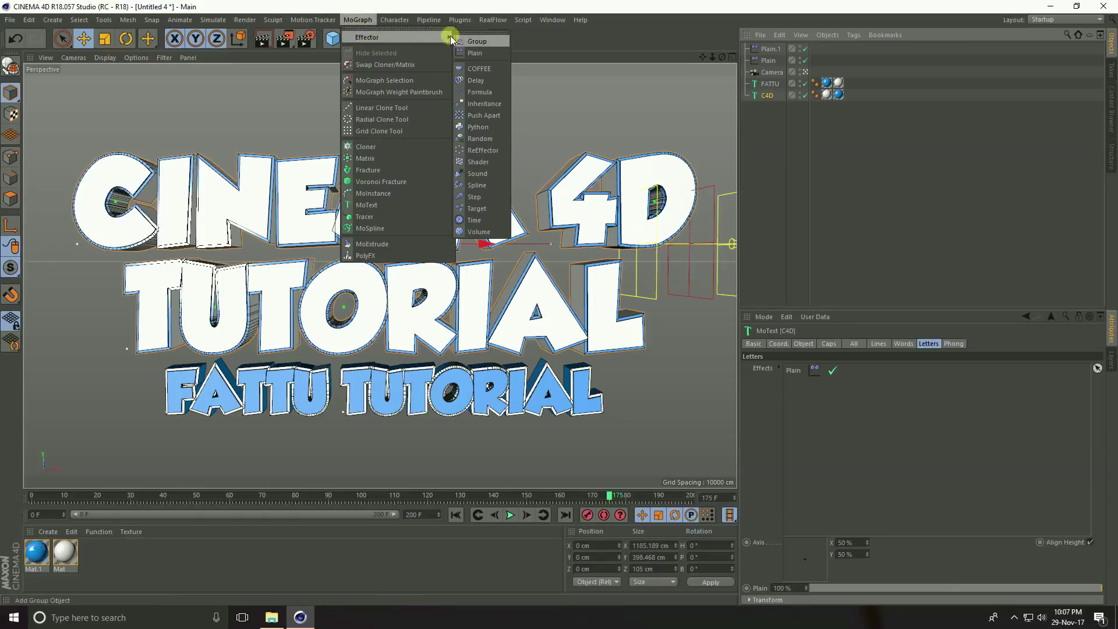
left_click(489, 82)
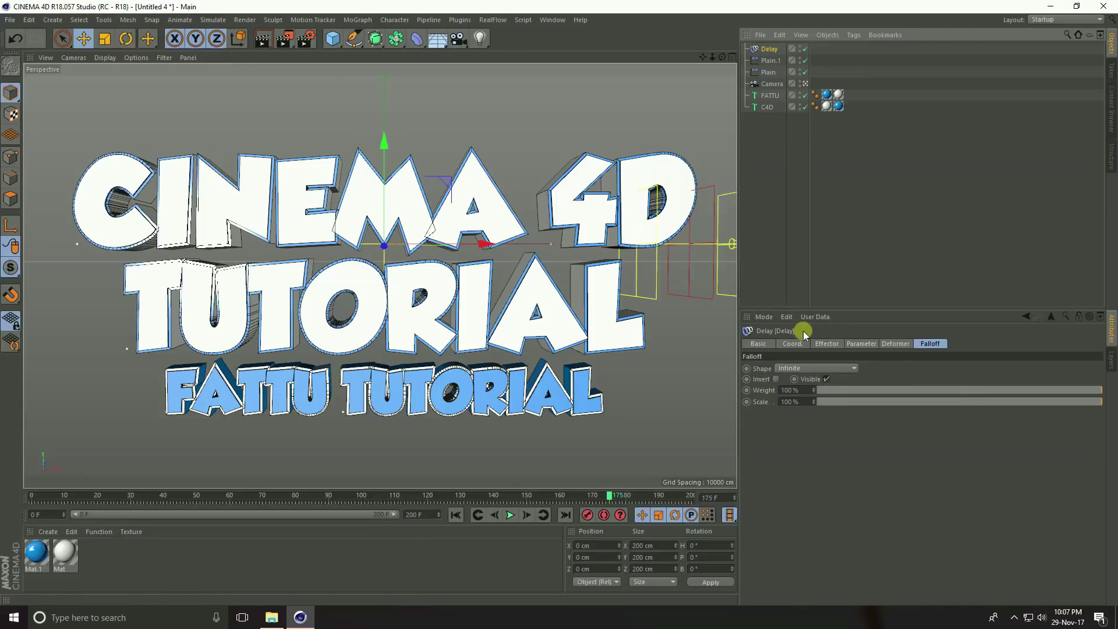
left_click(827, 344)
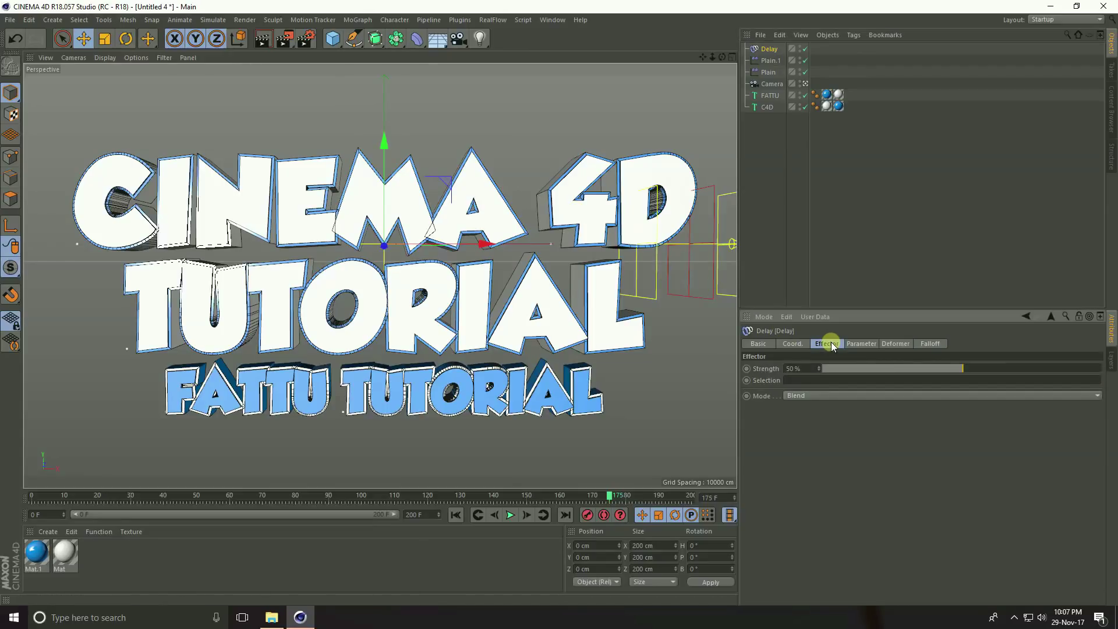
left_click(807, 395)
left_click(797, 431)
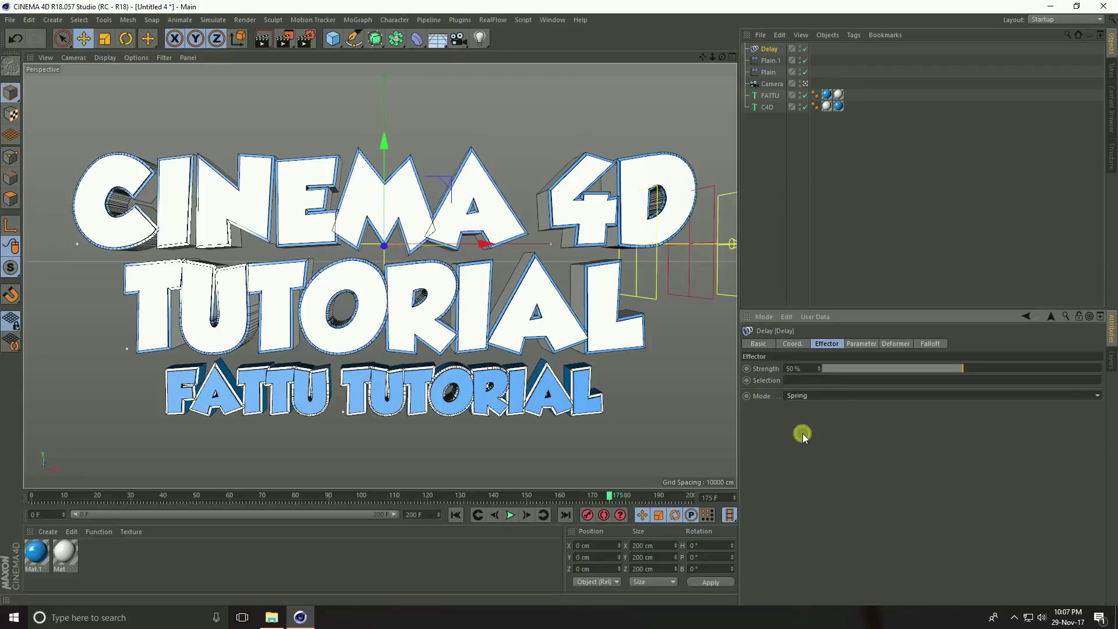
left_click(765, 108)
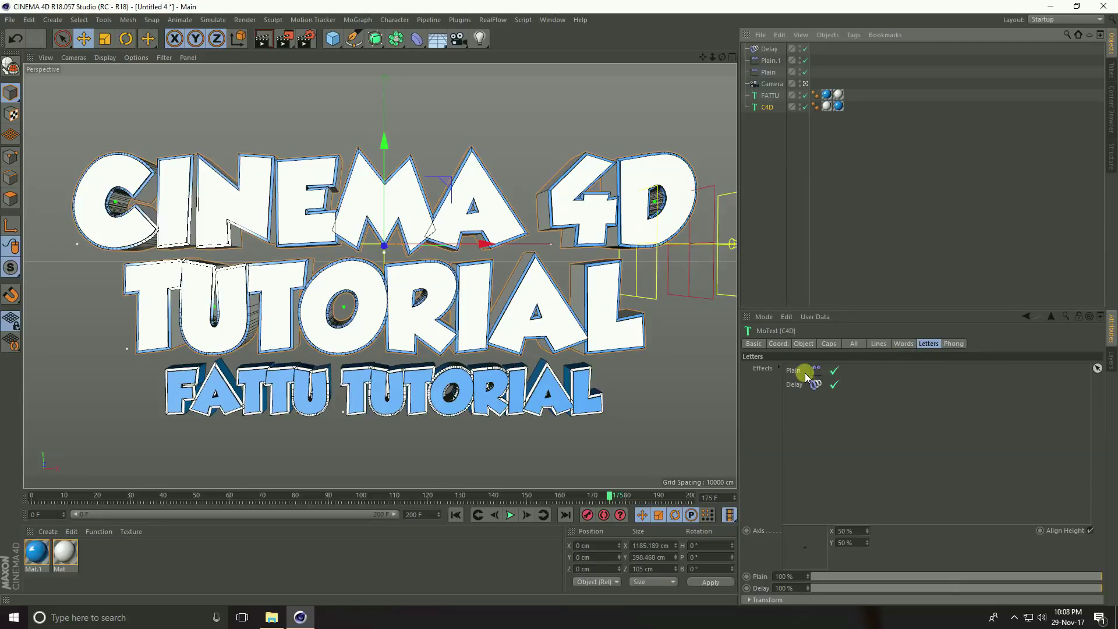
Preview the delayed animation from frame 0, then select the Delay effector for copying
left_click(456, 515)
left_click(511, 514)
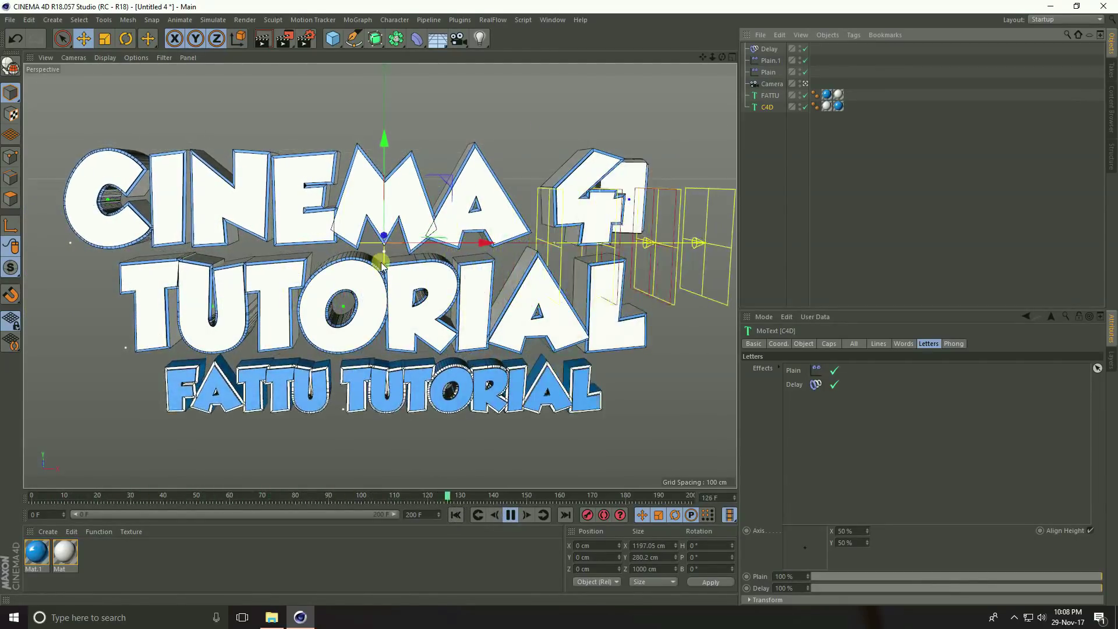
left_click(511, 515)
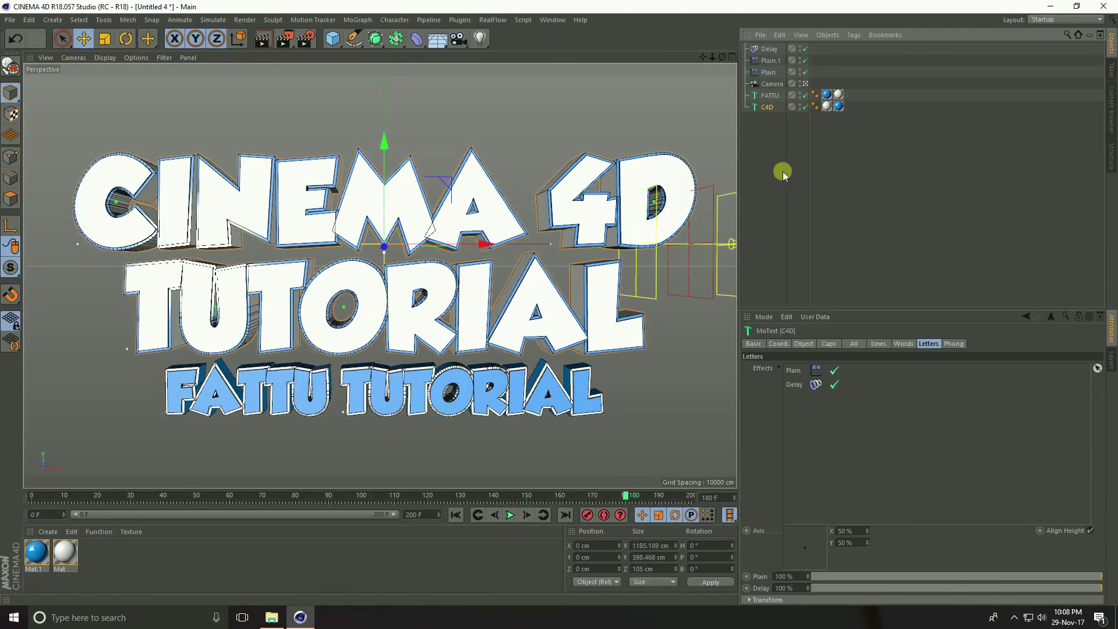
left_click(768, 51)
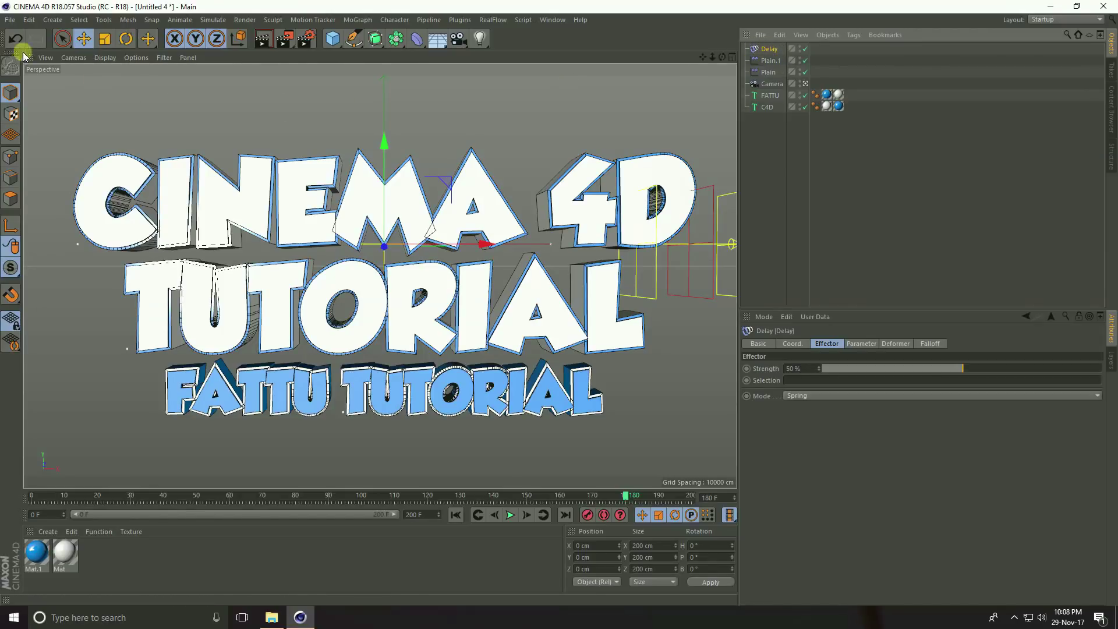
left_click(29, 20)
Duplicate the Delay effector as Delay.1 and add it to FATTU's letter effects
left_click(43, 88)
left_click(29, 20)
left_click(42, 100)
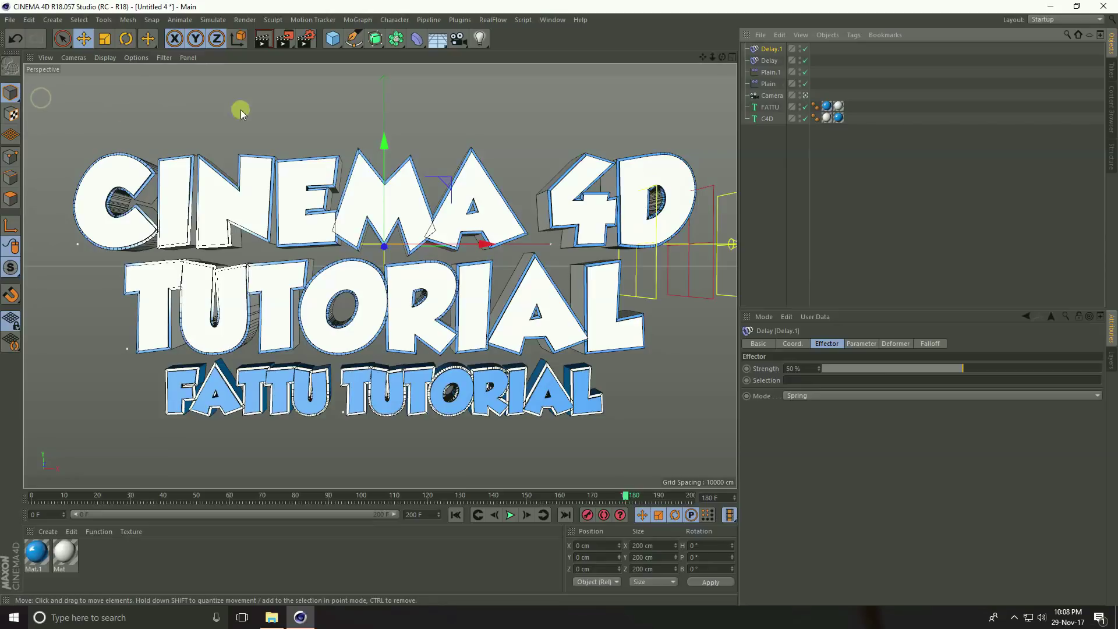
left_click(768, 107)
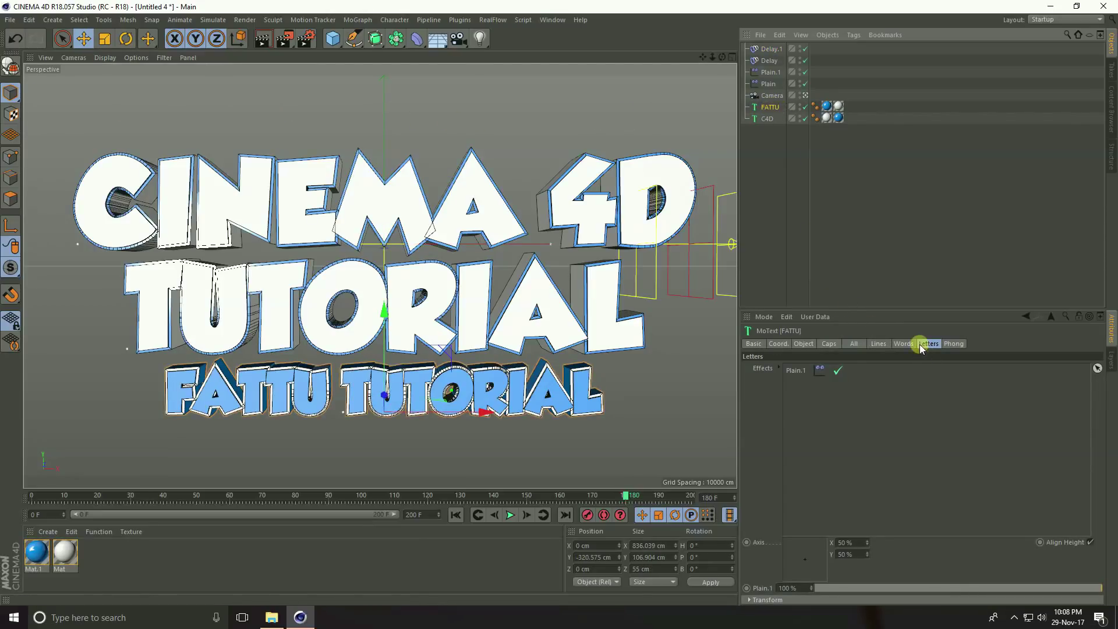
left_click_drag(767, 51, 806, 341)
left_click_drag(798, 393, 798, 393)
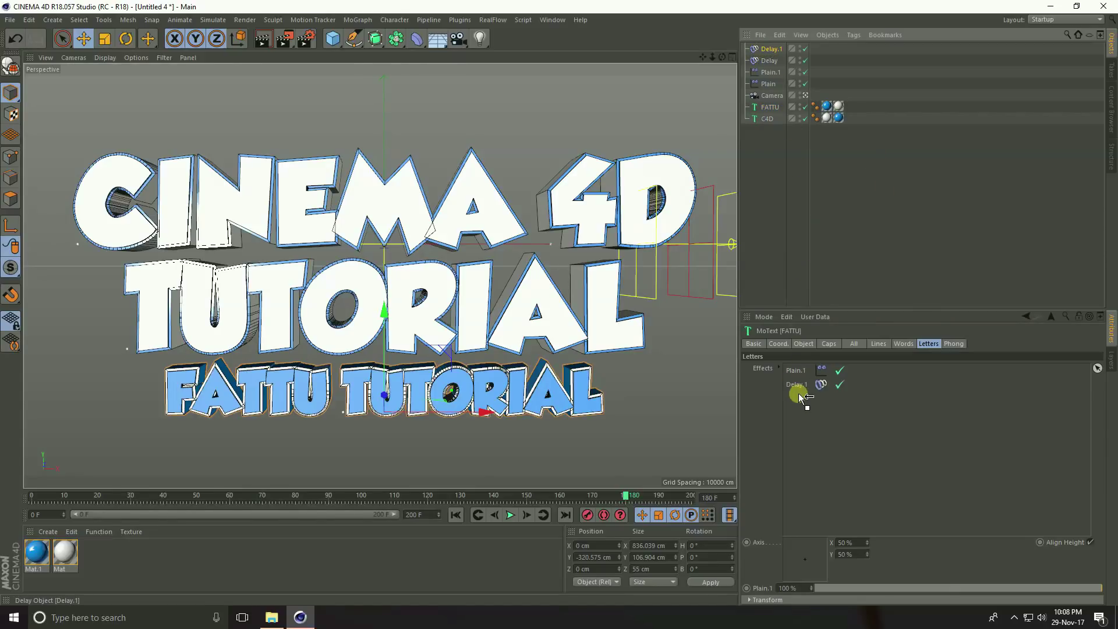
Preview the animation from frame 0, then add a Background object to the scene
left_click(456, 515)
left_click(511, 515)
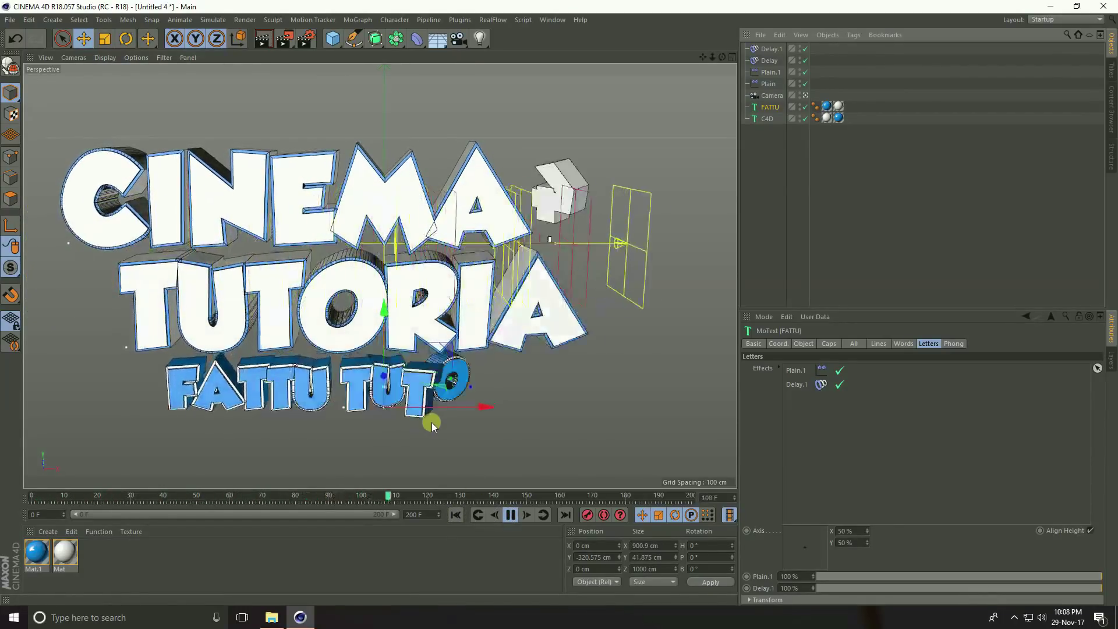
left_click(510, 515)
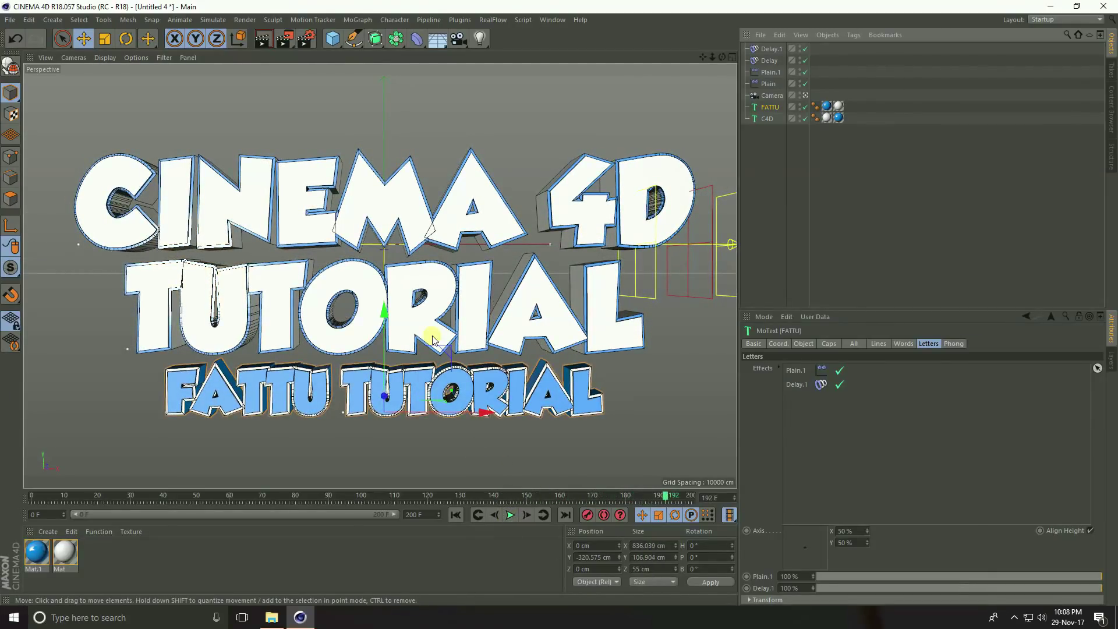
left_click_drag(438, 39, 504, 145)
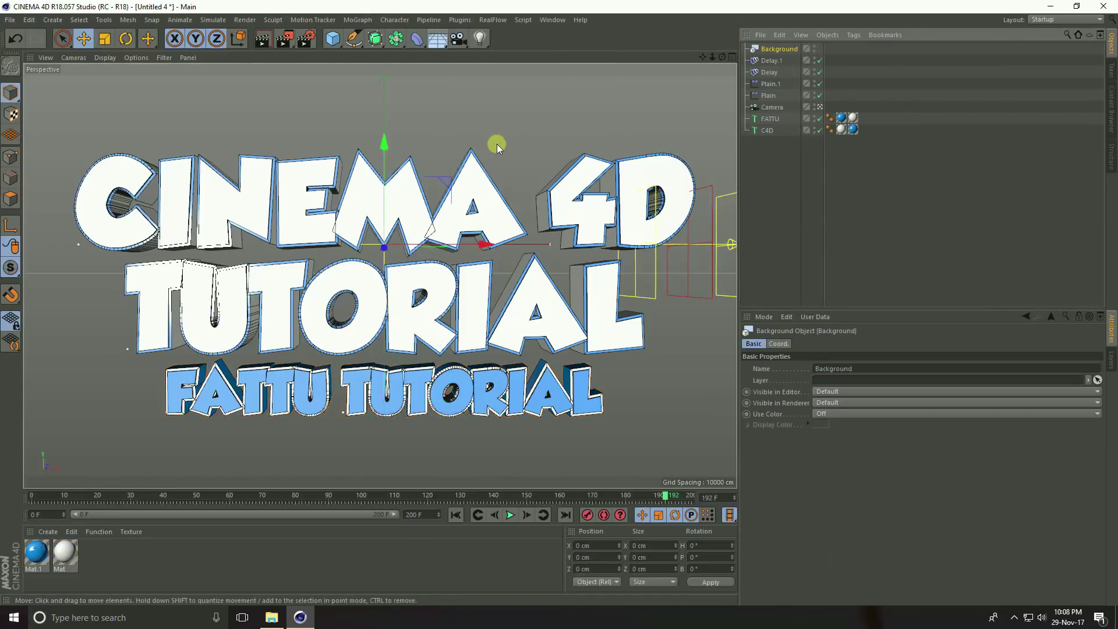
Create a new material Mat.2 and turn off its reflectance
left_click(48, 532)
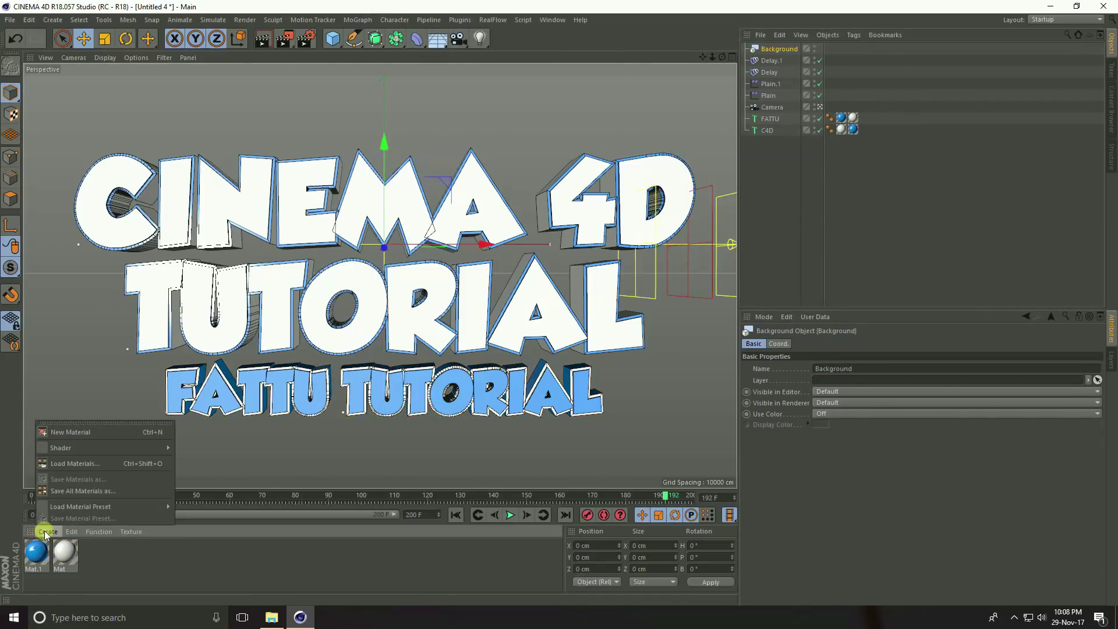
left_click(88, 432)
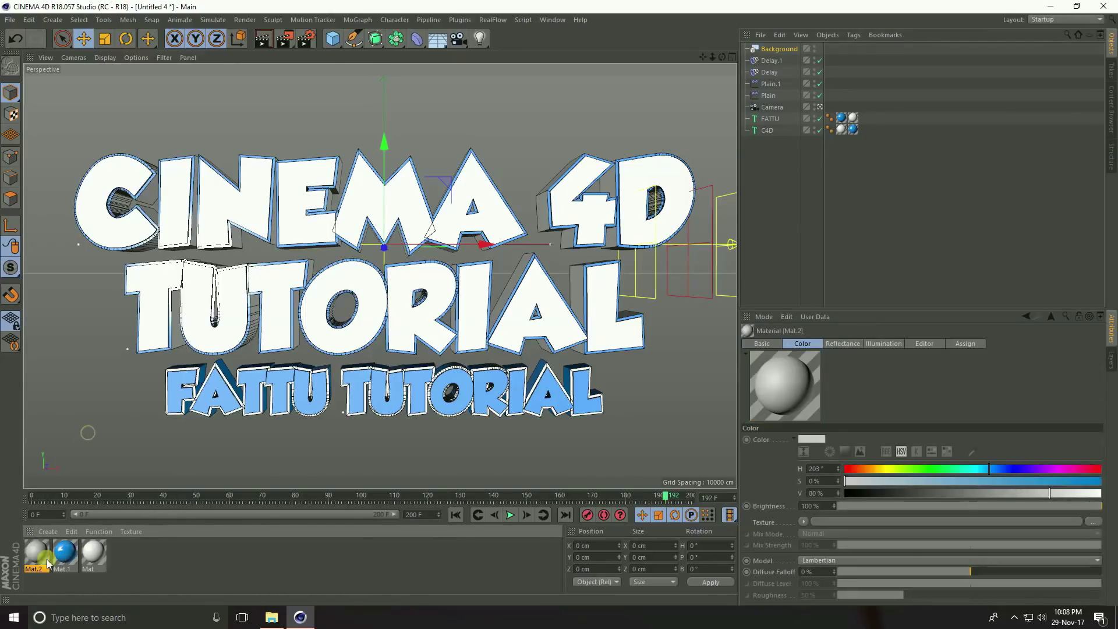
double_click(36, 553)
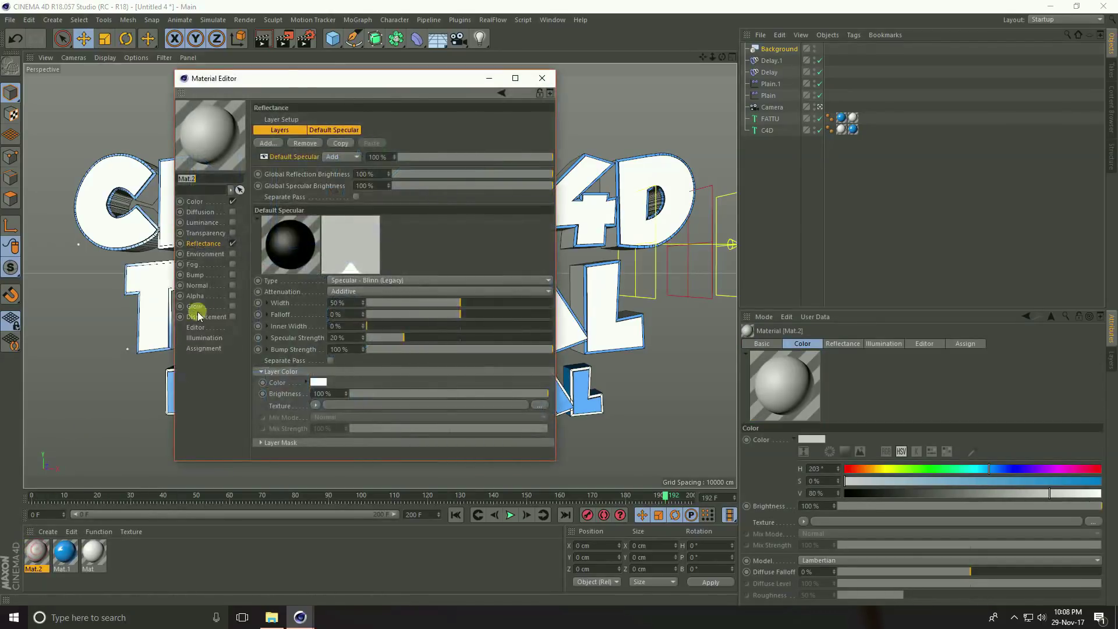
left_click(232, 244)
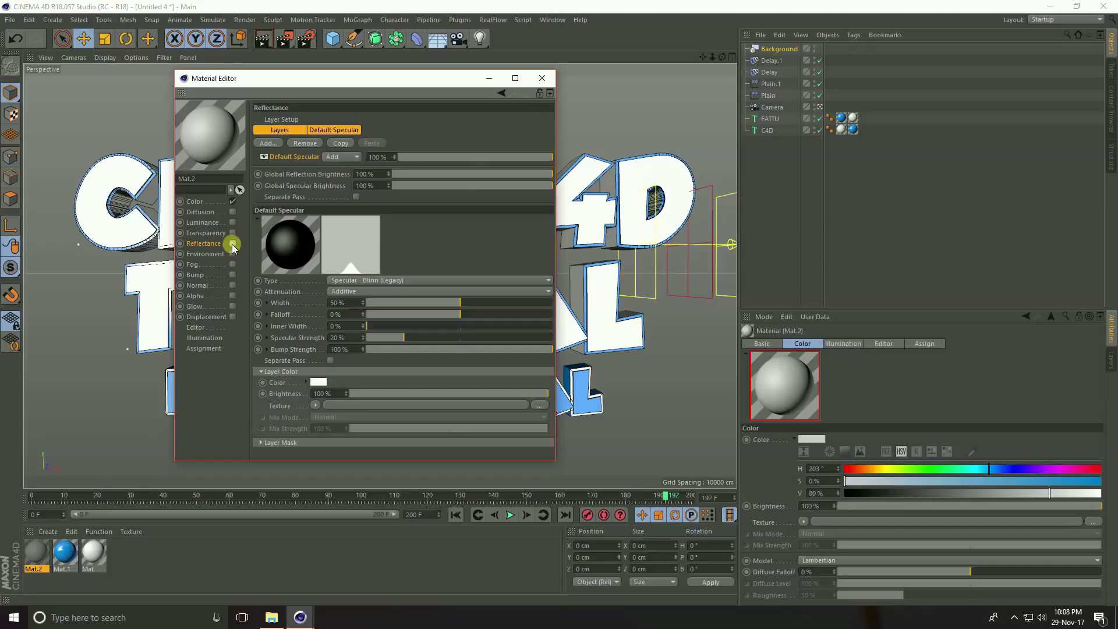
left_click(196, 201)
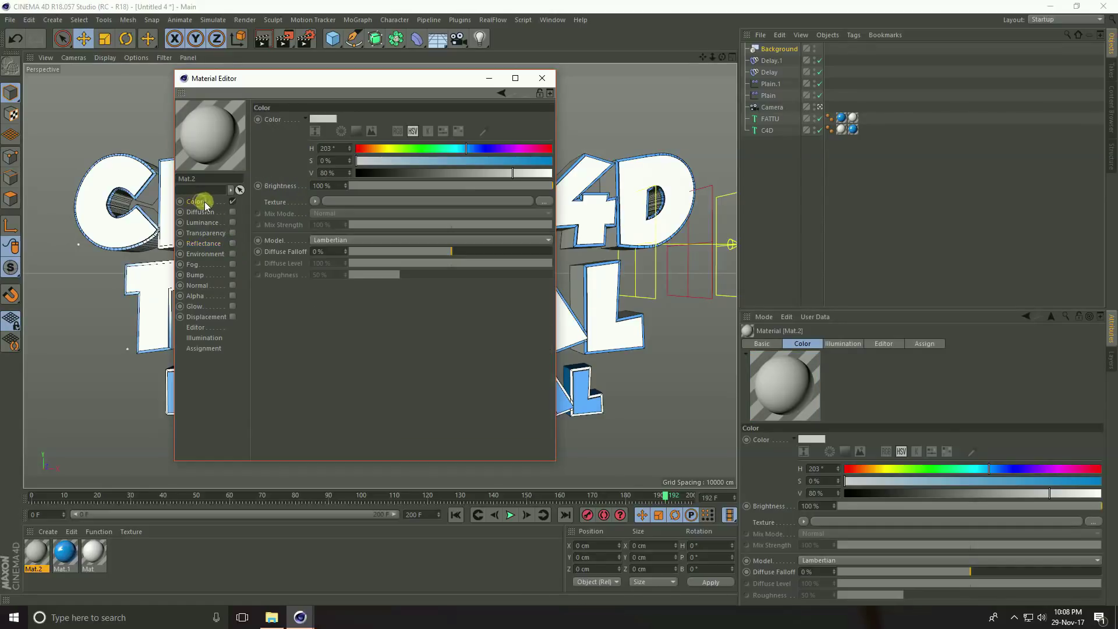
Give Mat.2's Color channel a Gradient shader of type 2D - Circular
left_click(313, 201)
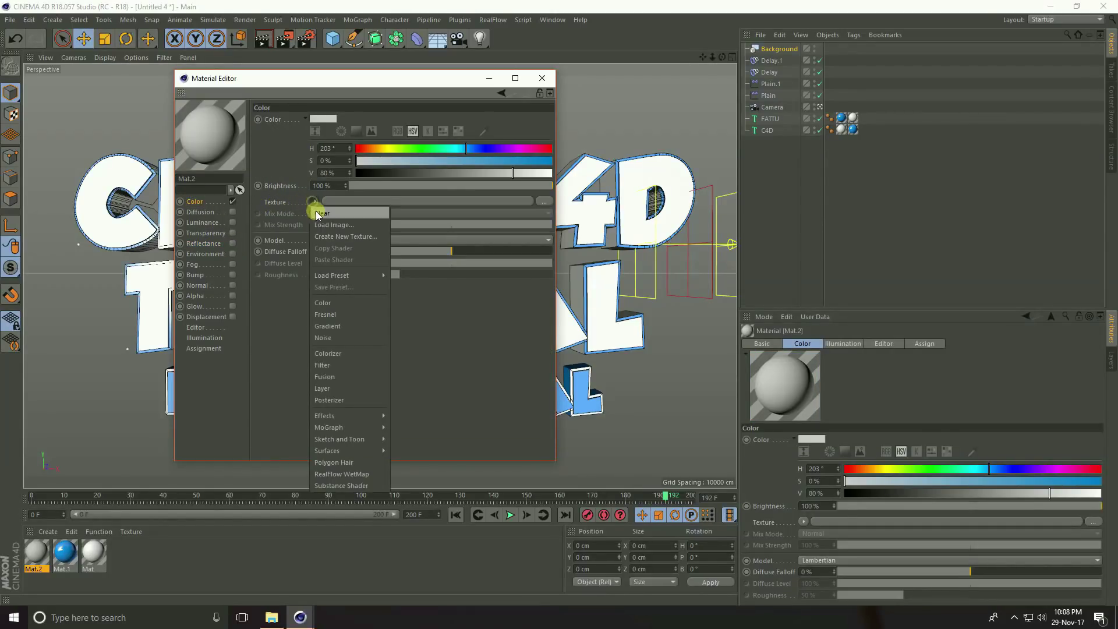
left_click(344, 329)
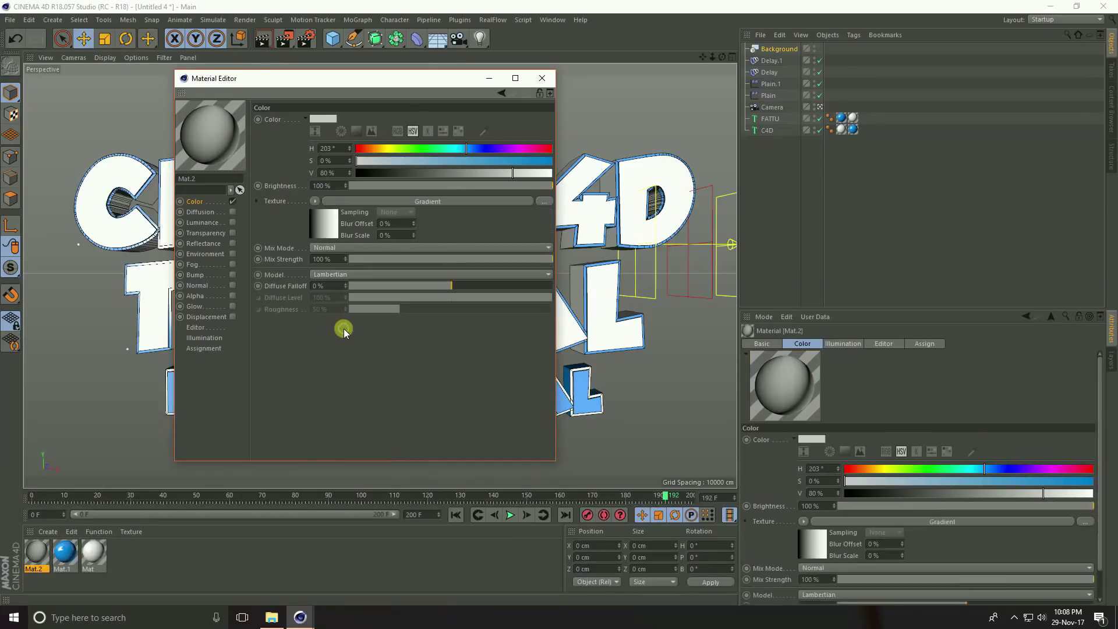
left_click(323, 222)
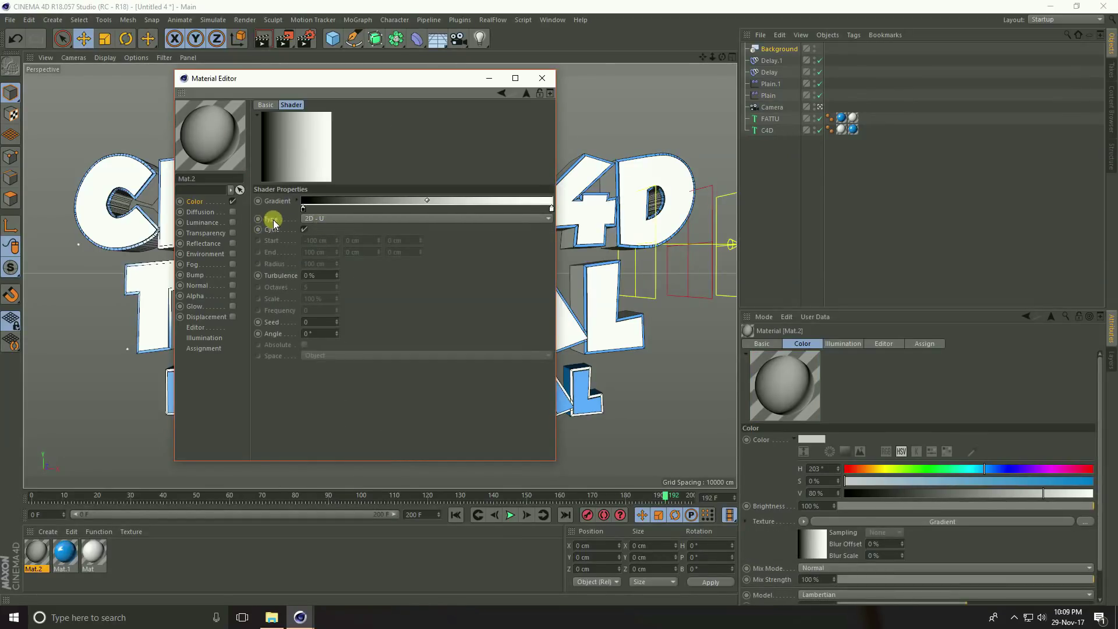
left_click(312, 219)
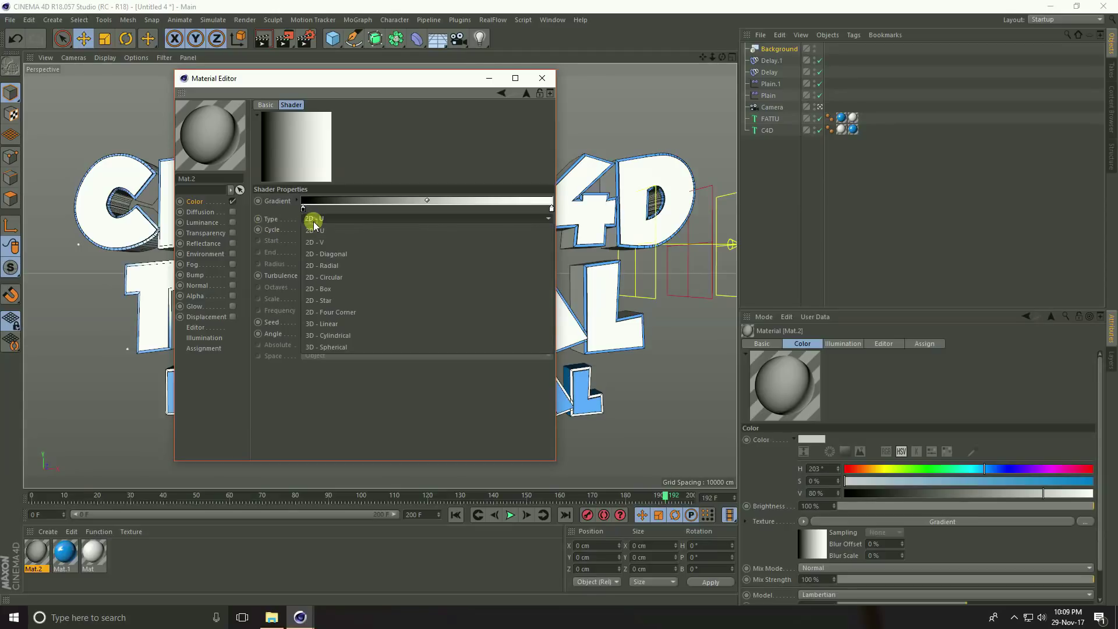
left_click(346, 278)
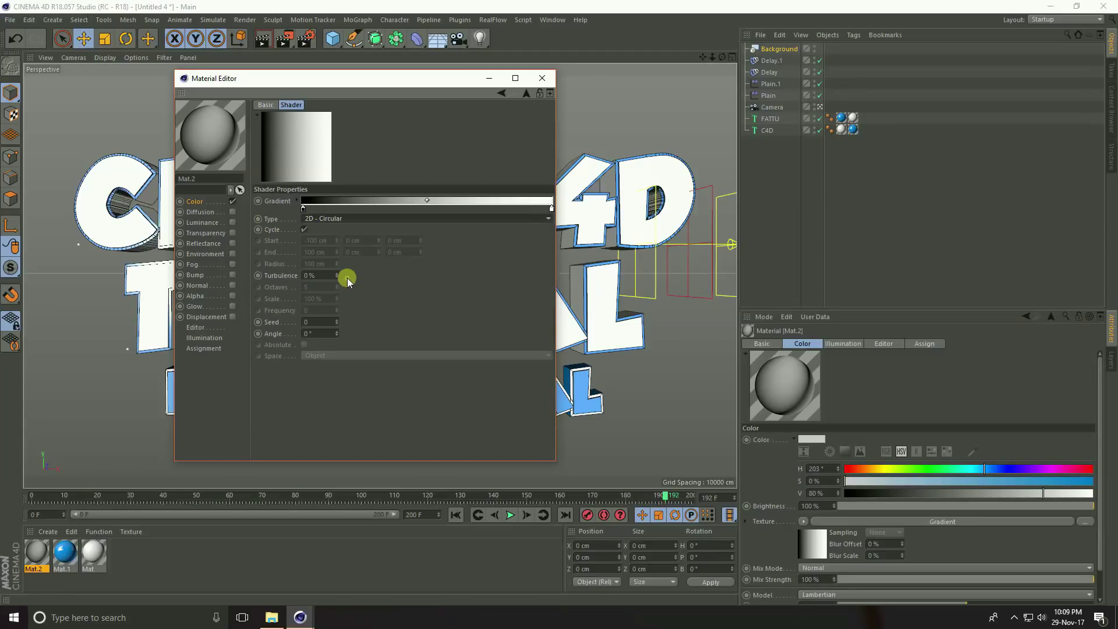
Set the gradient's first knot to a rich blue at hue 214° and 100% saturation
double_click(304, 209)
left_click(325, 209)
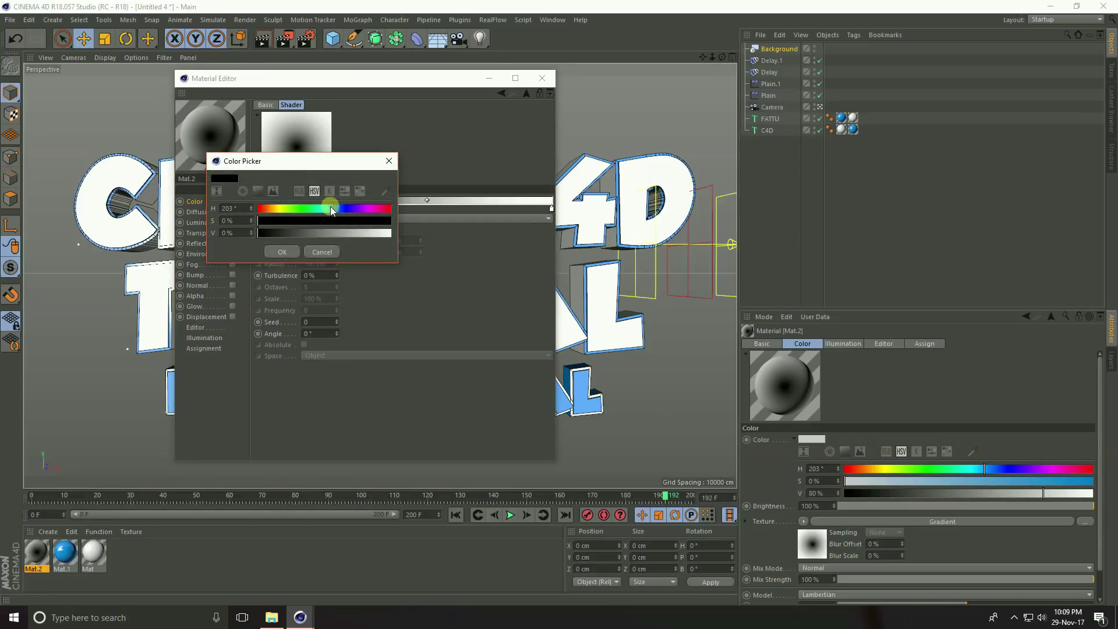
left_click(336, 208)
left_click(351, 220)
left_click(389, 221)
left_click_drag(375, 232, 339, 233)
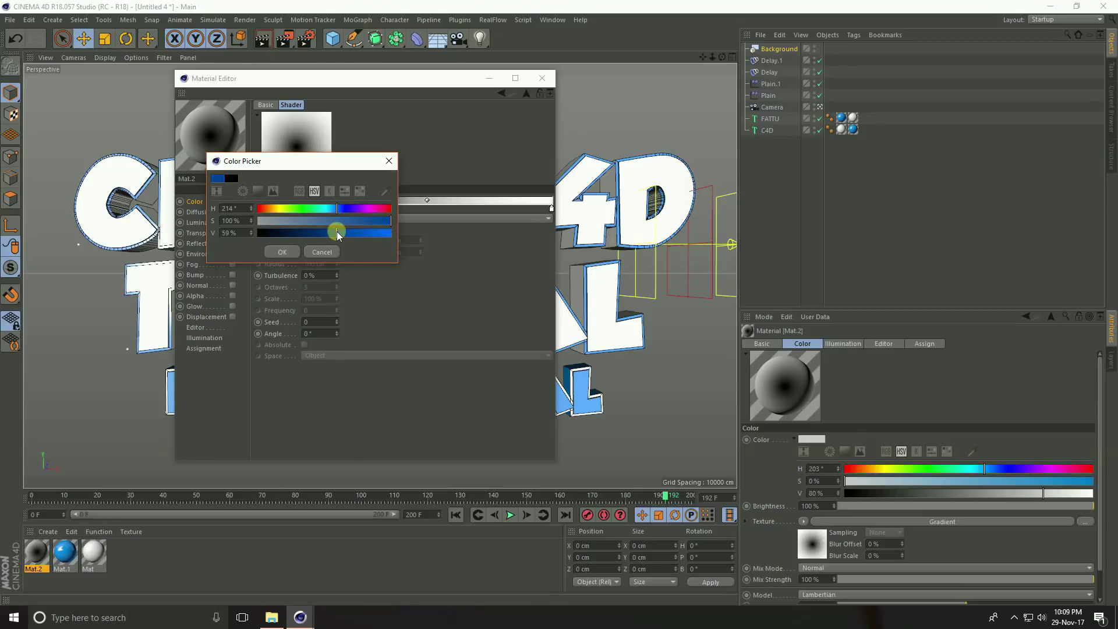
left_click(284, 251)
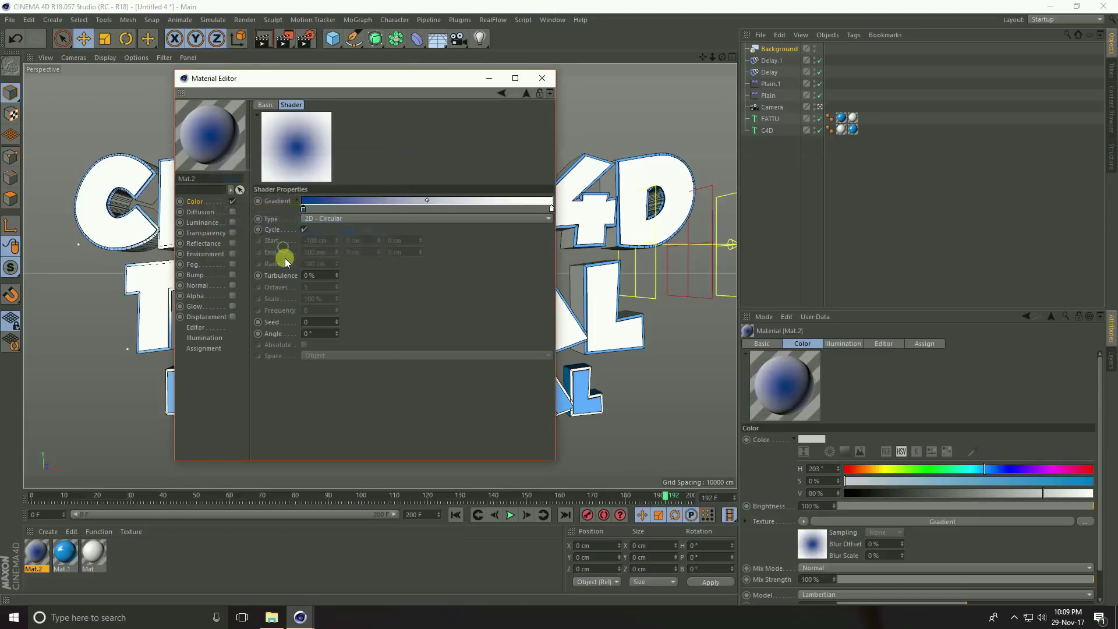
Make the gradient's end knot dark blue and apply Mat.2 to the Background object
double_click(550, 208)
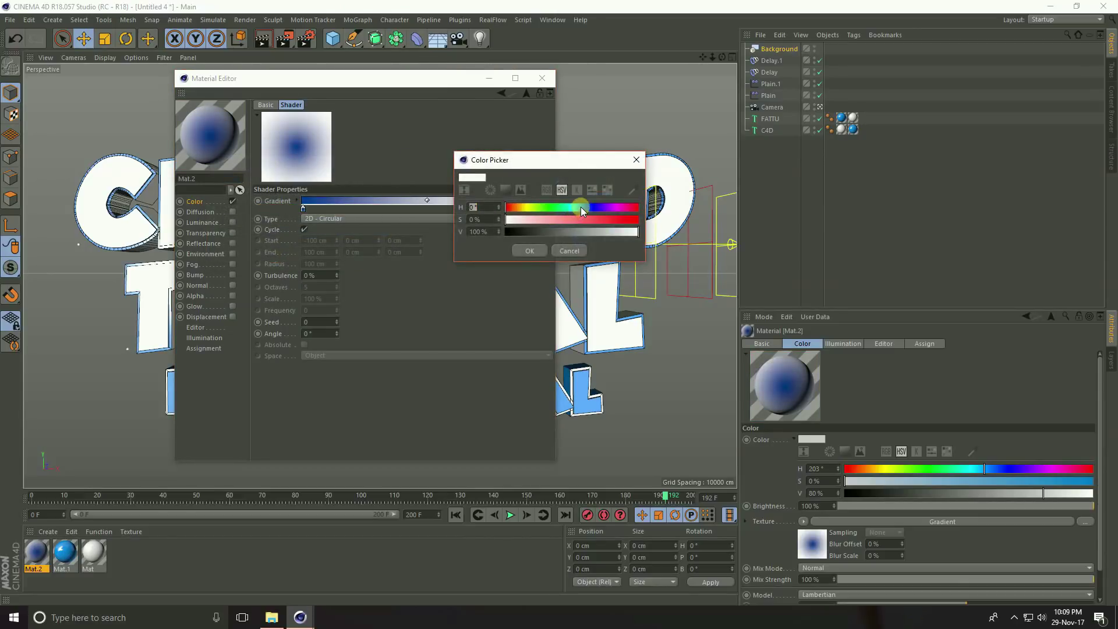
left_click_drag(582, 207, 545, 233)
left_click(530, 251)
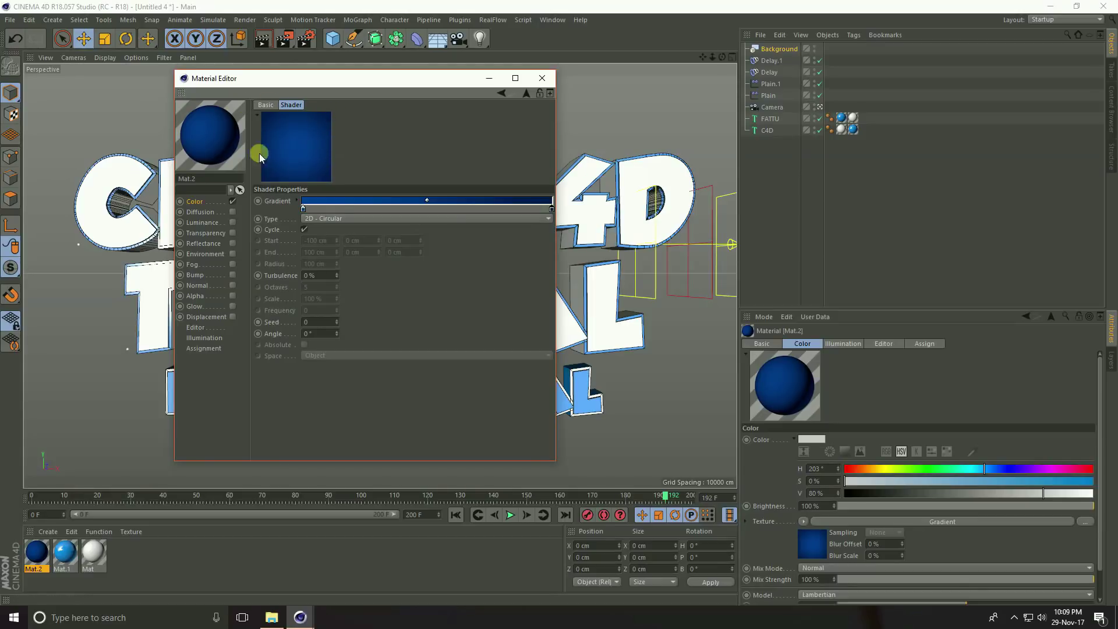
left_click(543, 78)
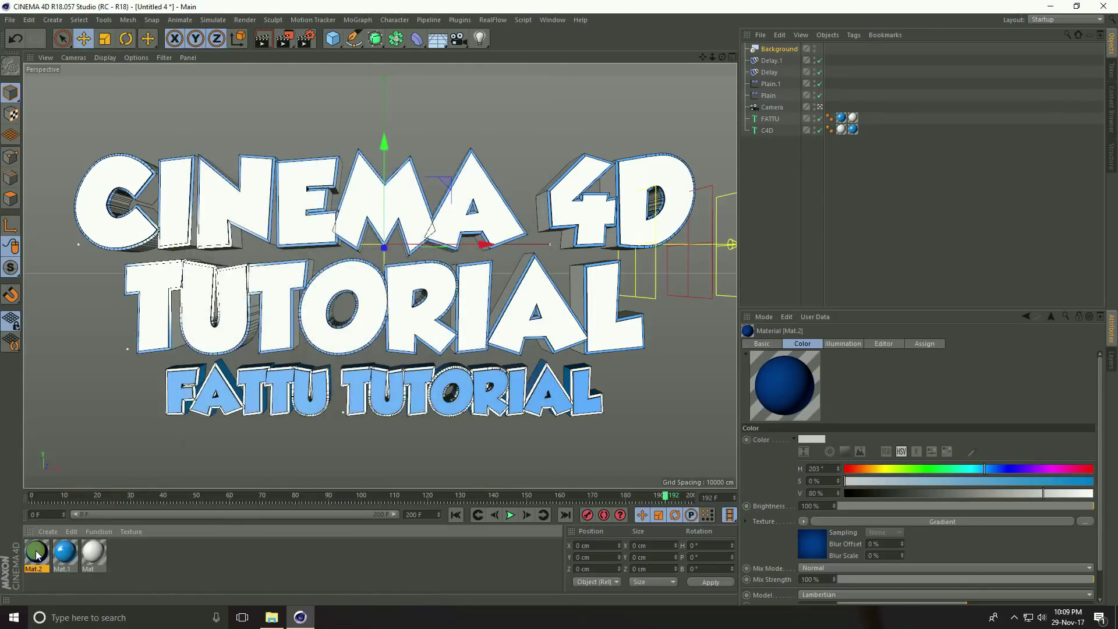
left_click_drag(166, 448, 783, 50)
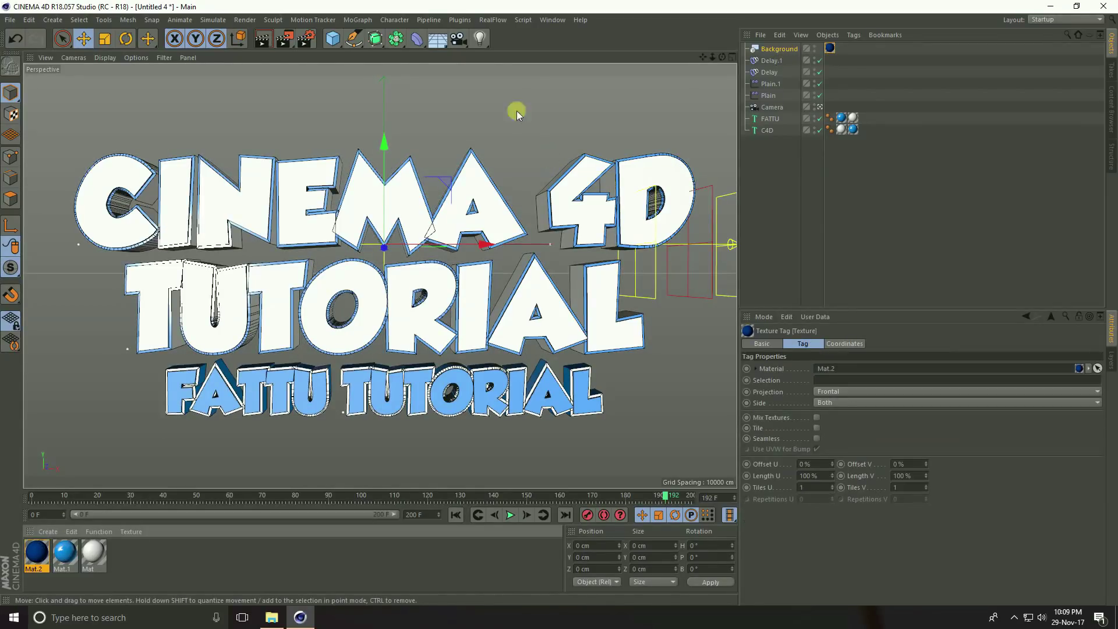
left_click(481, 40)
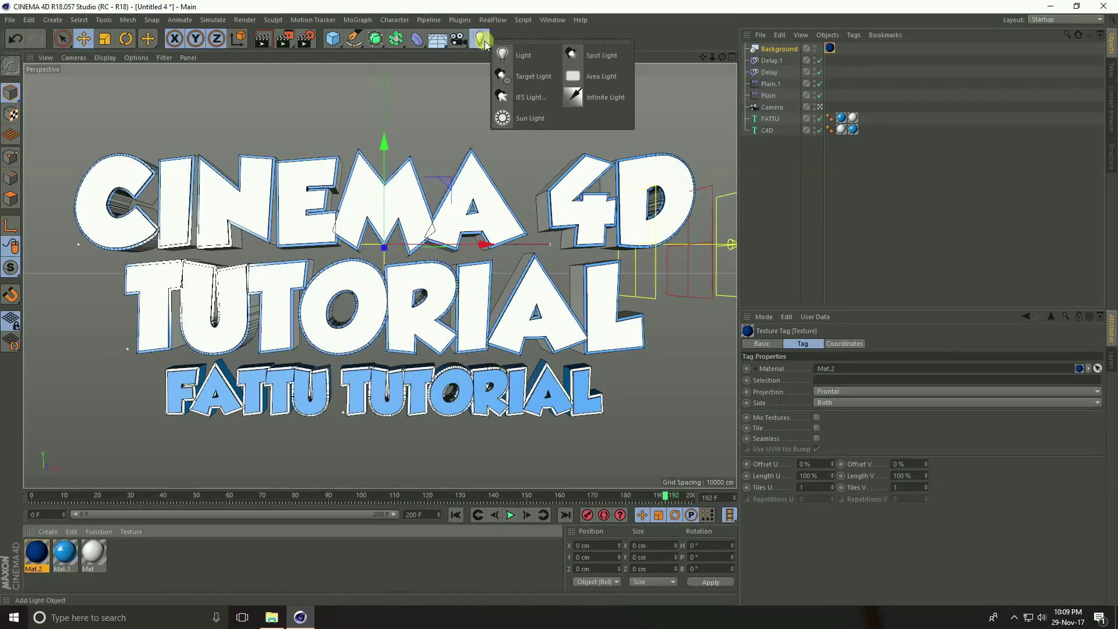
Add an area light, widen it across the scene and move it closer to the camera
left_click(598, 77)
scroll(244, 320, "down", 5)
mouse_move(244, 321)
left_mouse_down("alt")
mouse_move(272, 334)
mouse_move(397, 271)
mouse_move(174, 327)
mouse_move(229, 333)
left_mouse_up("alt")
scroll(253, 295, "down", 3)
right_click_drag(104, 309, 365, 354, "alt")
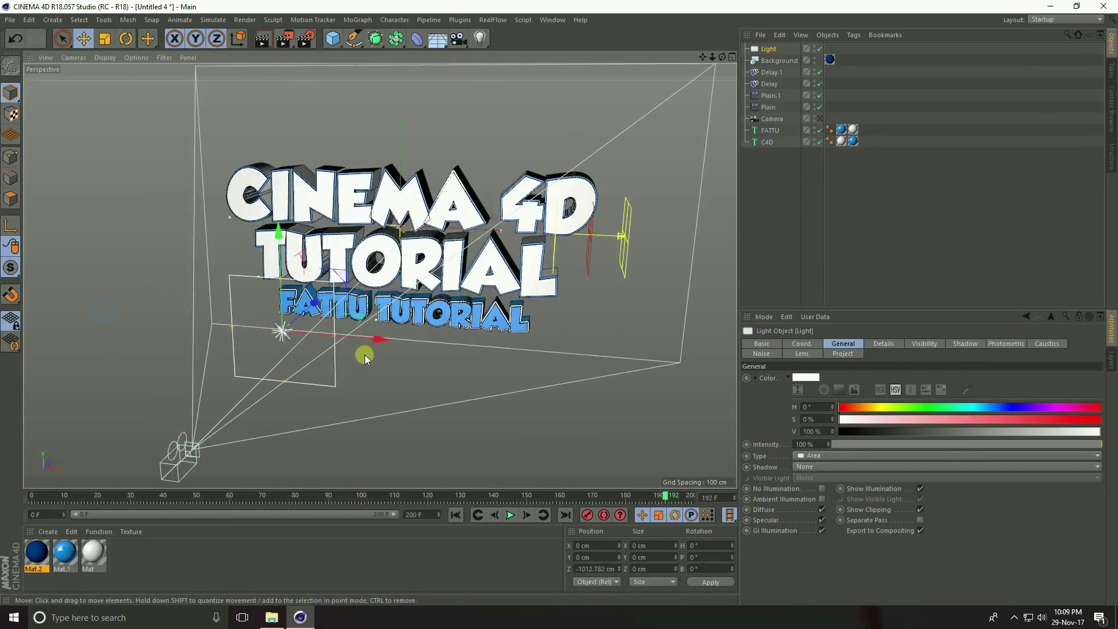
left_click_drag(336, 336, 615, 352)
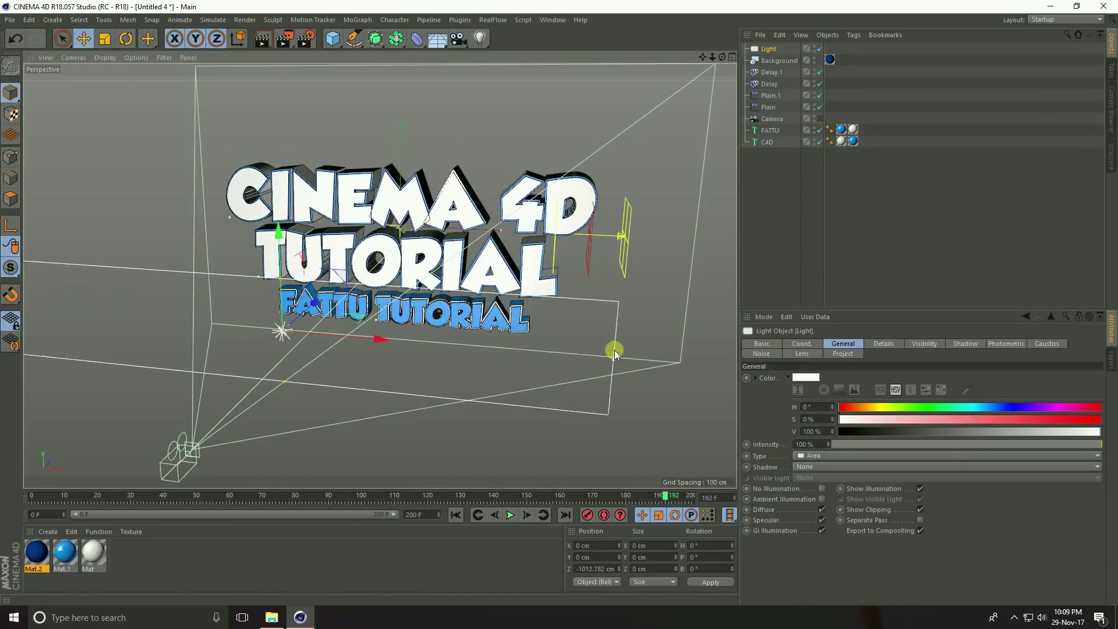
scroll(480, 323, "down", 5)
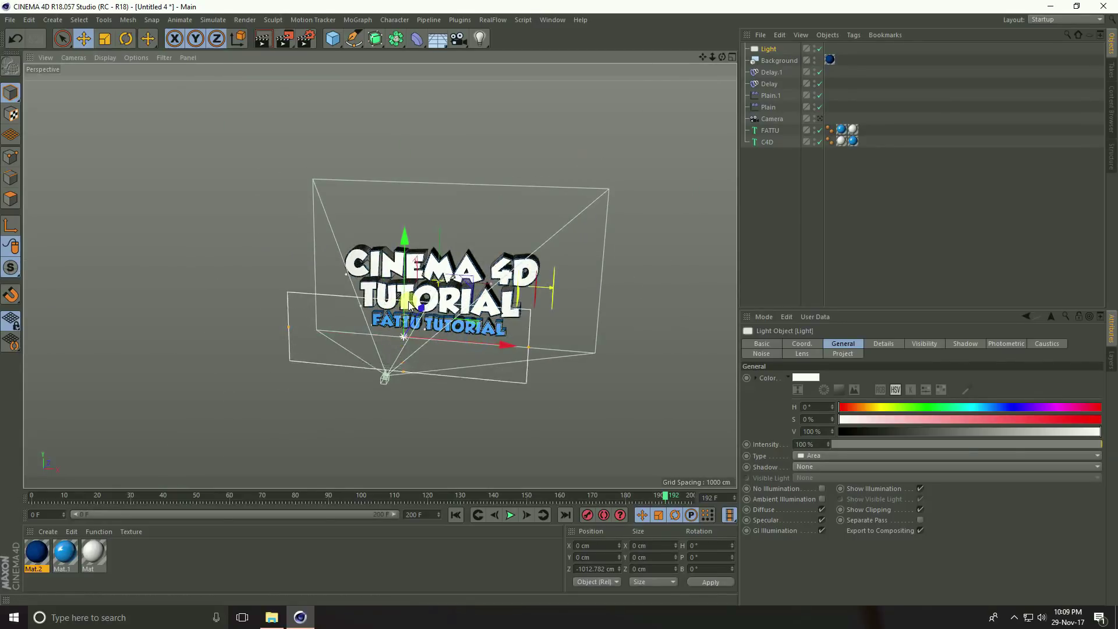
left_click_drag(410, 304, 268, 323, "alt")
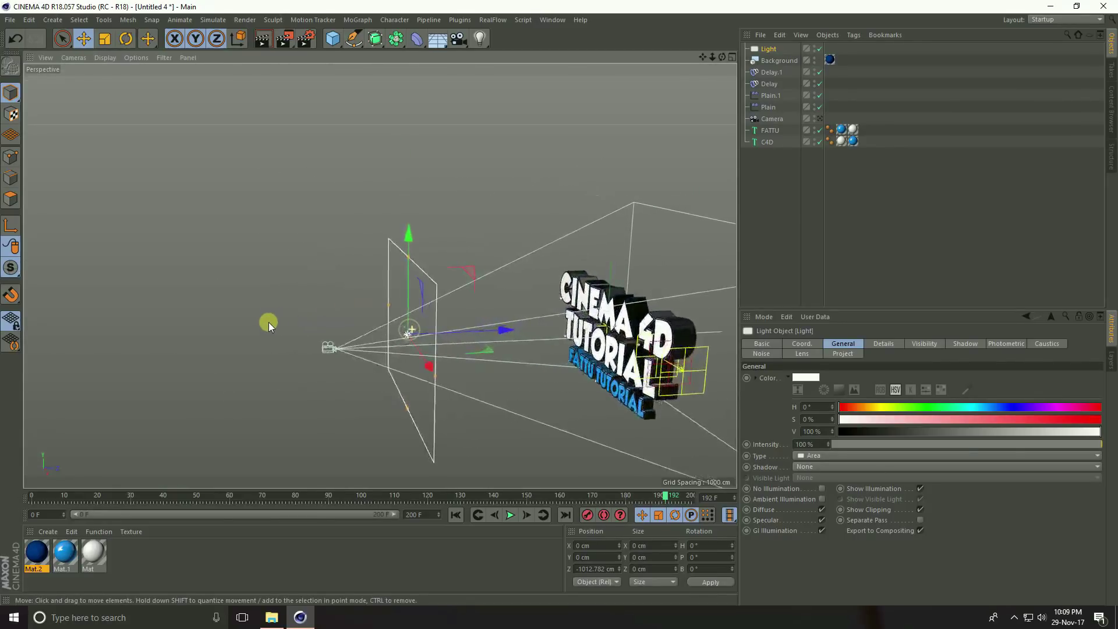
left_click_drag(500, 330, 461, 329)
scroll(324, 342, "down", 2)
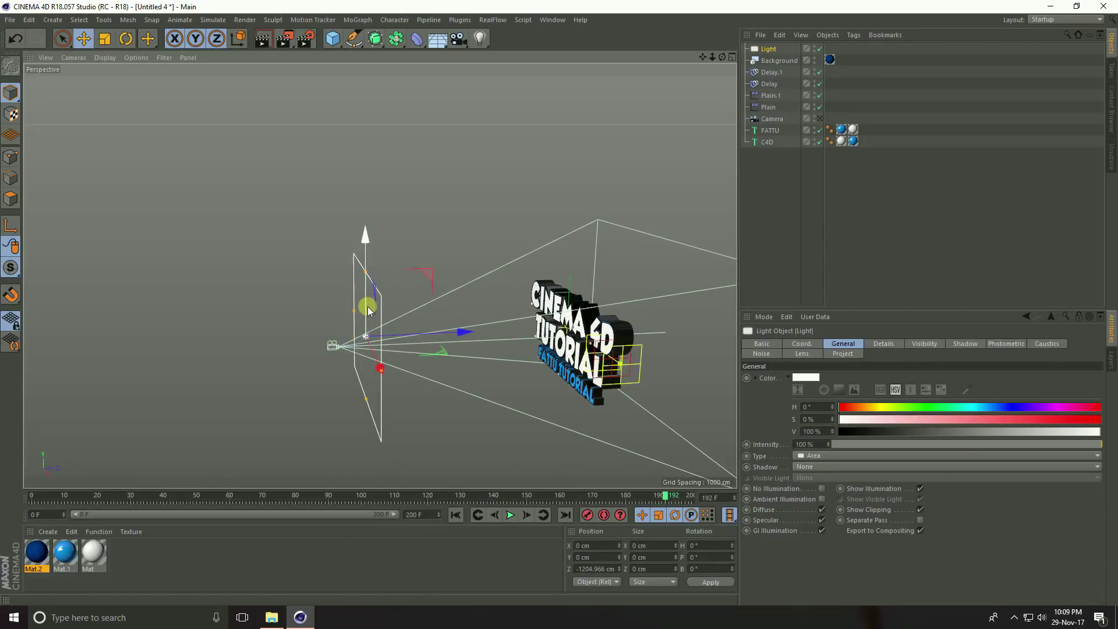
Duplicate the light as Light.1, tilt it down about -50° and raise it above the text
left_click_drag(368, 312, 369, 91, "ctrl")
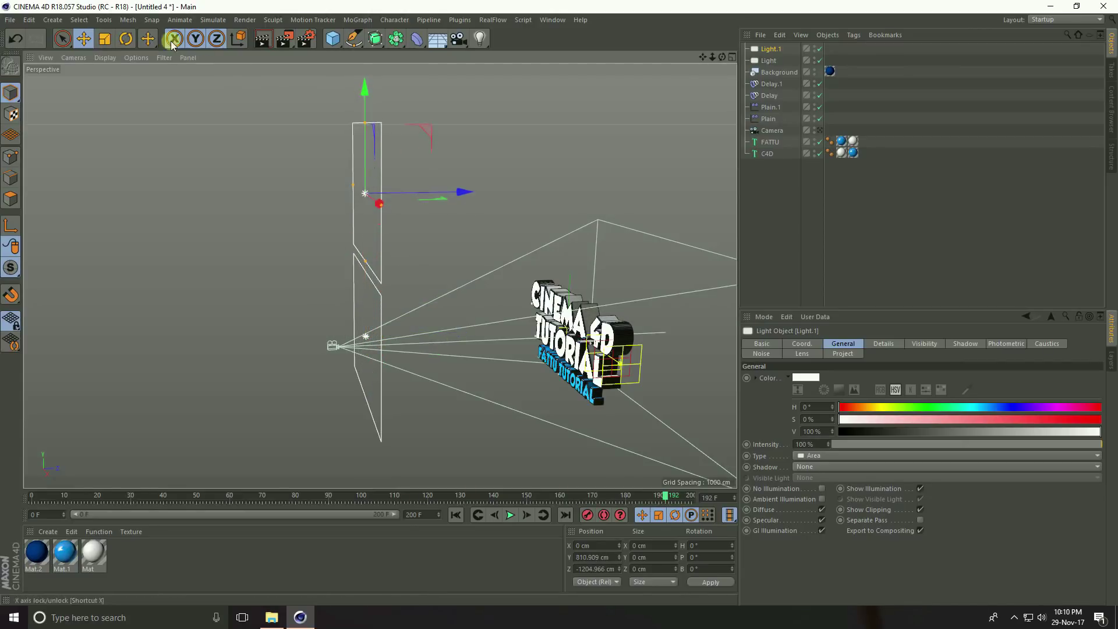
left_click(124, 39)
left_click_drag(326, 202, 235, 257, "alt")
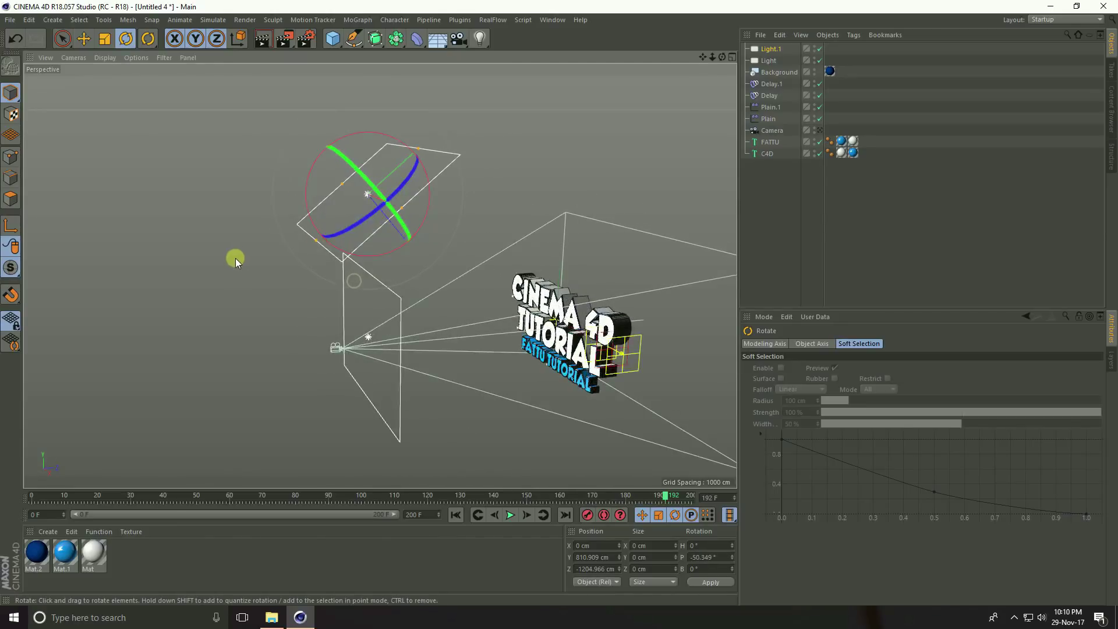
left_click(87, 40)
left_click_drag(367, 232, 380, 190, "alt")
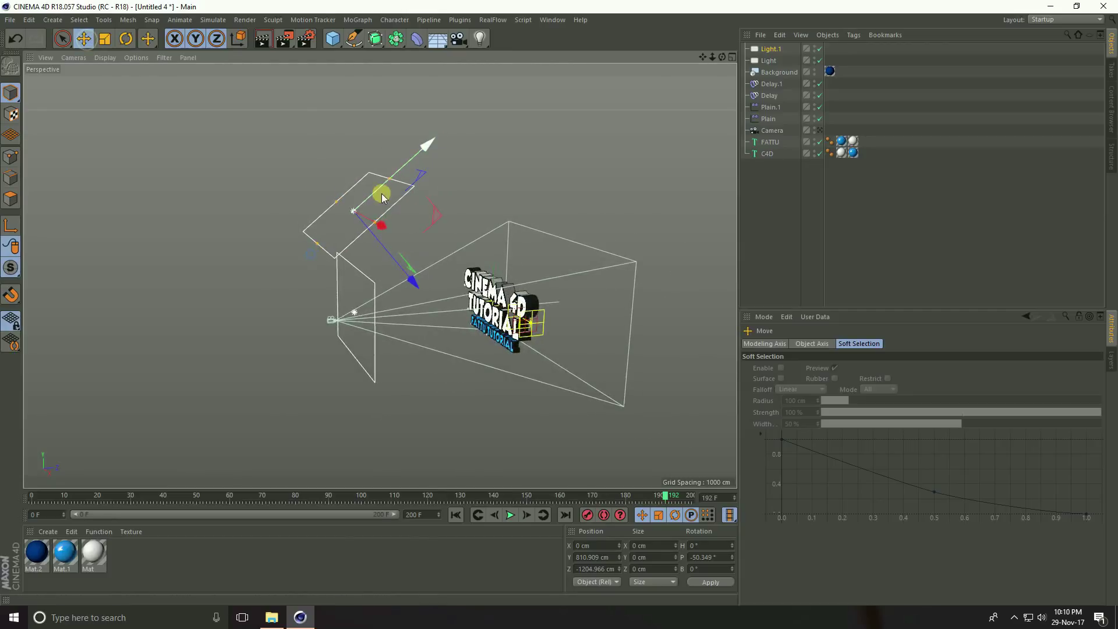
left_click_drag(422, 152, 509, 81)
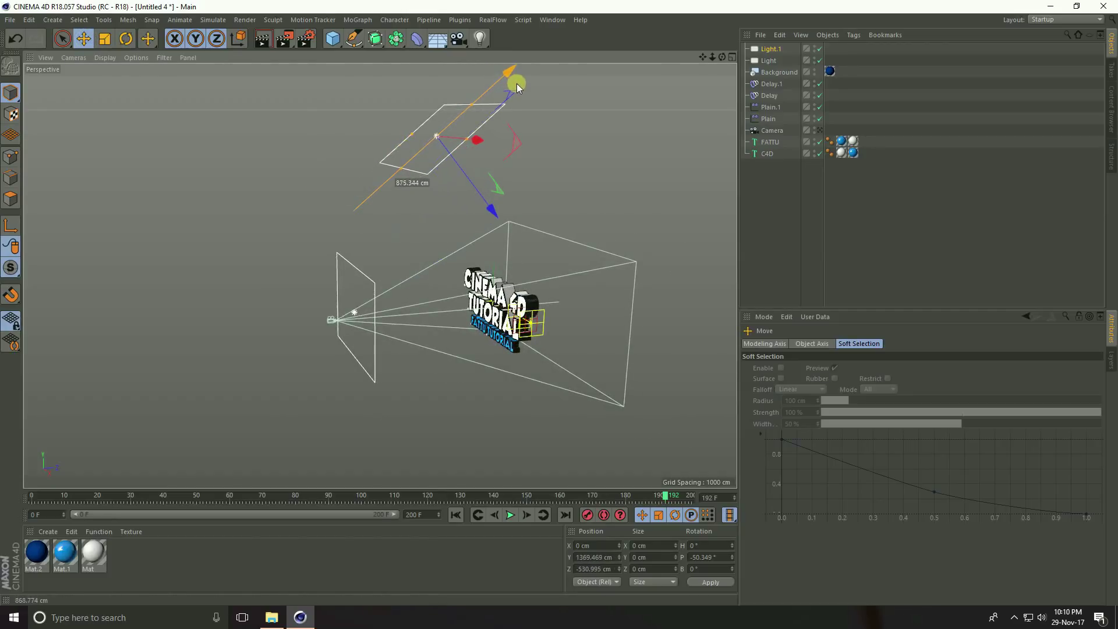
mouse_move(444, 283)
left_mouse_down("alt")
mouse_move(394, 279)
mouse_move(439, 285)
left_mouse_up("alt")
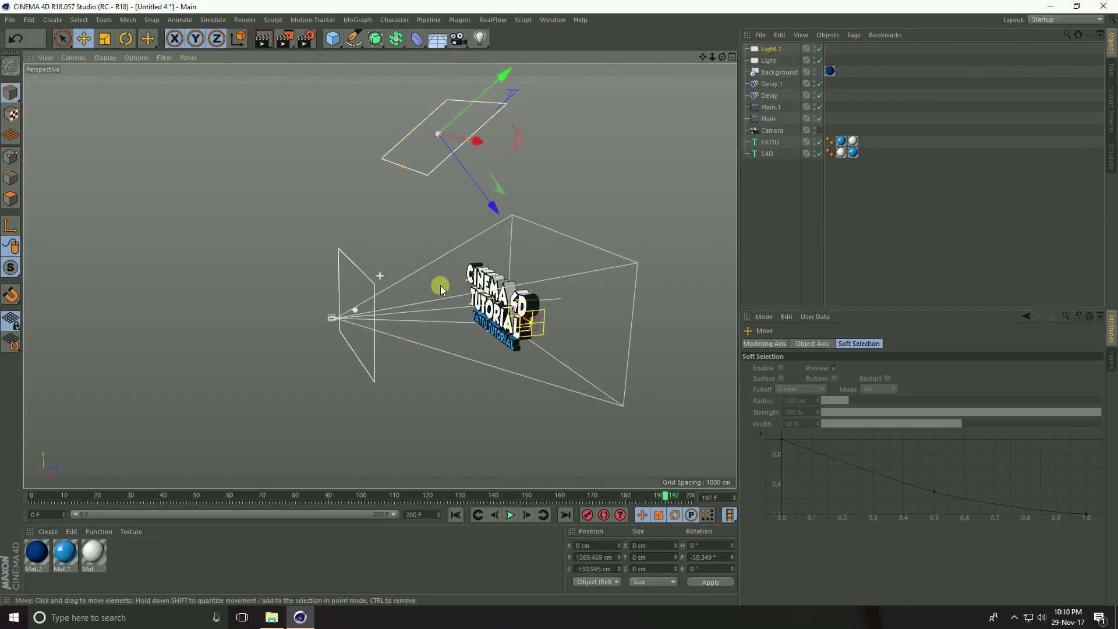
View through the scene camera, play the animation from the start, and open Render Settings
left_click(819, 131)
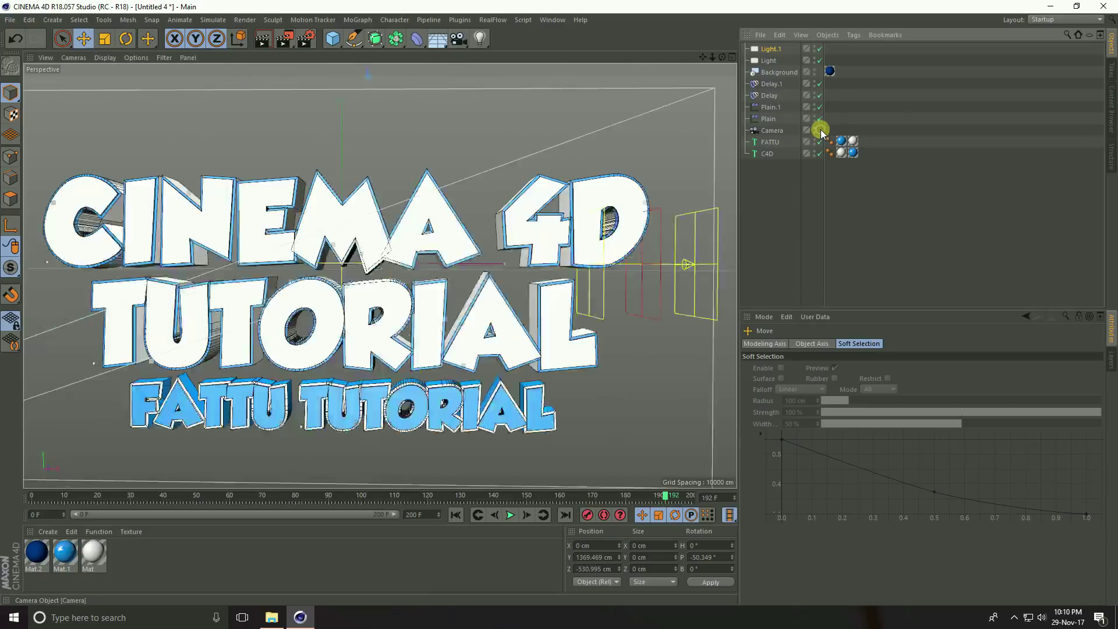
left_click(456, 515)
left_click(510, 515)
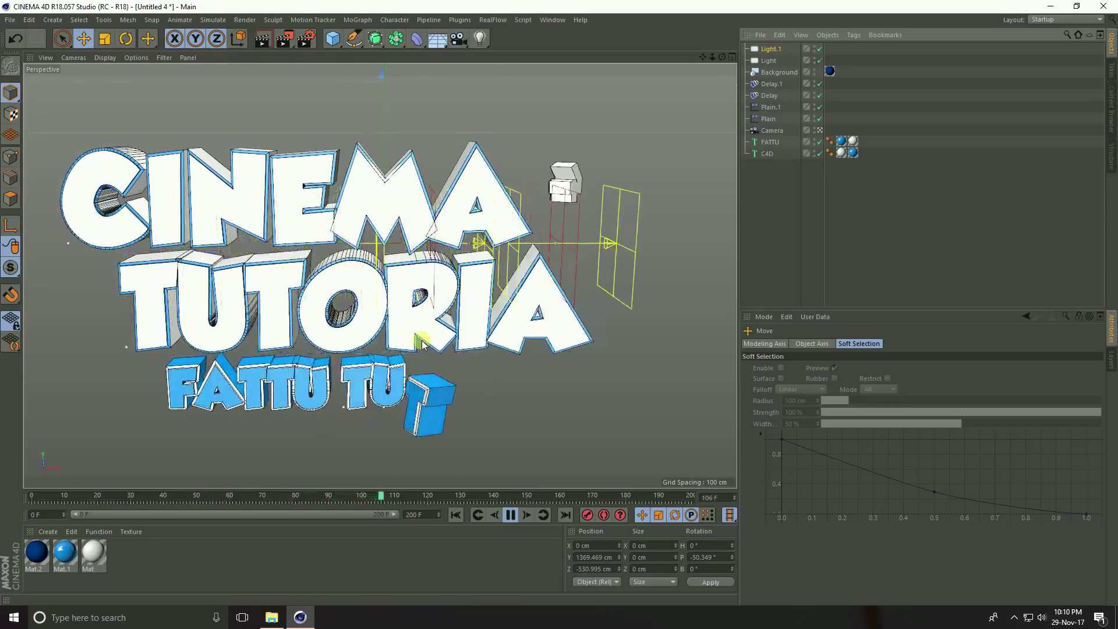
left_click(511, 514)
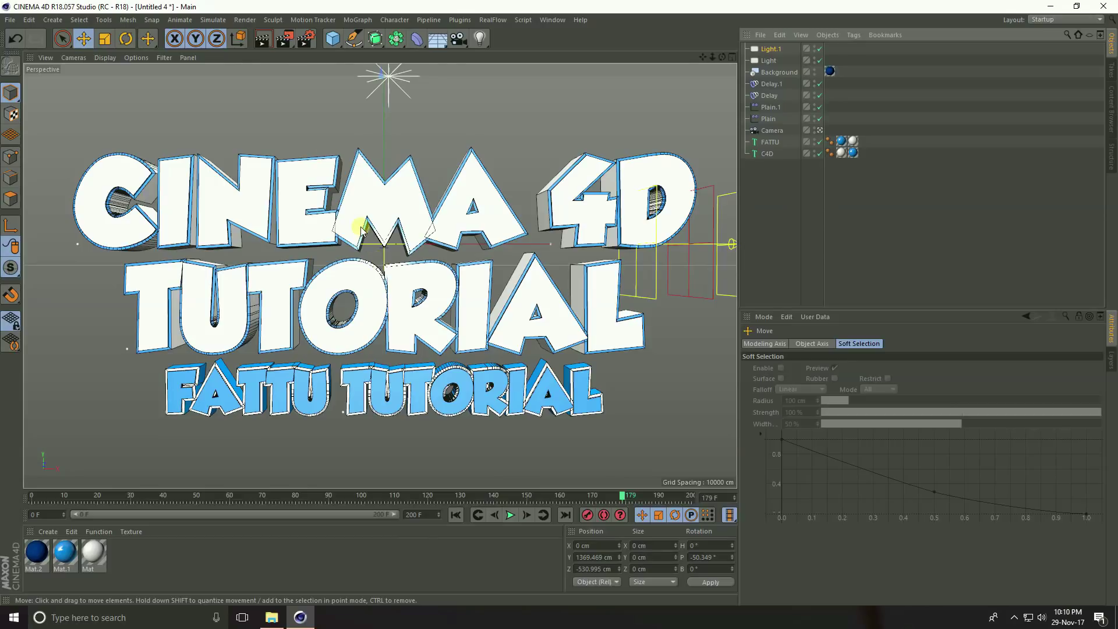
left_click(304, 39)
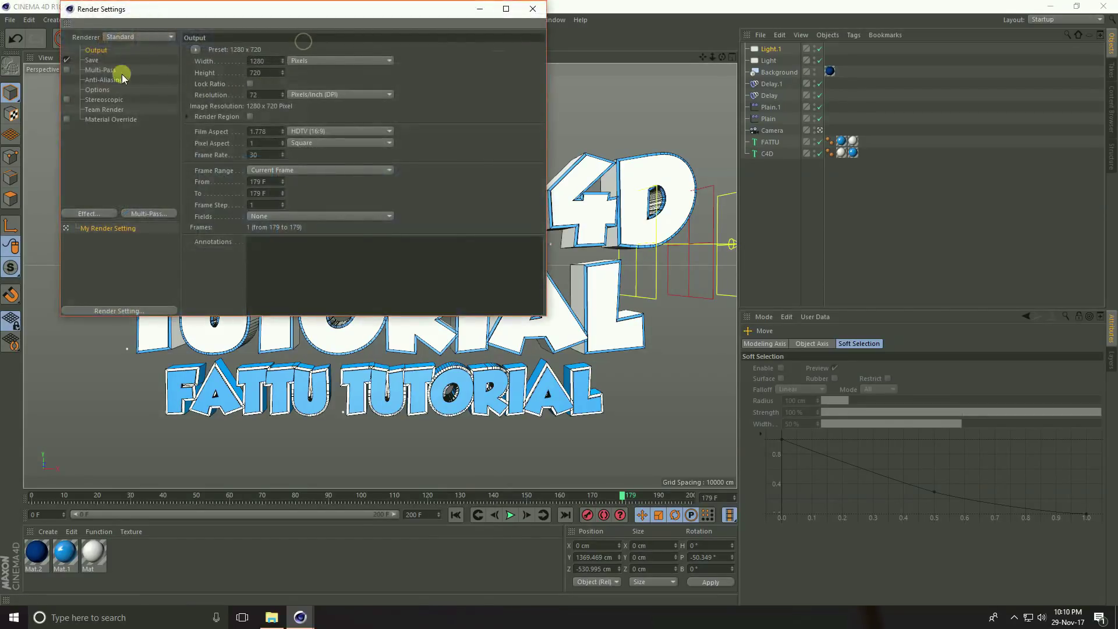
Set the output to the HDTV 1080 29.97 preset and render all frames
left_click(197, 49)
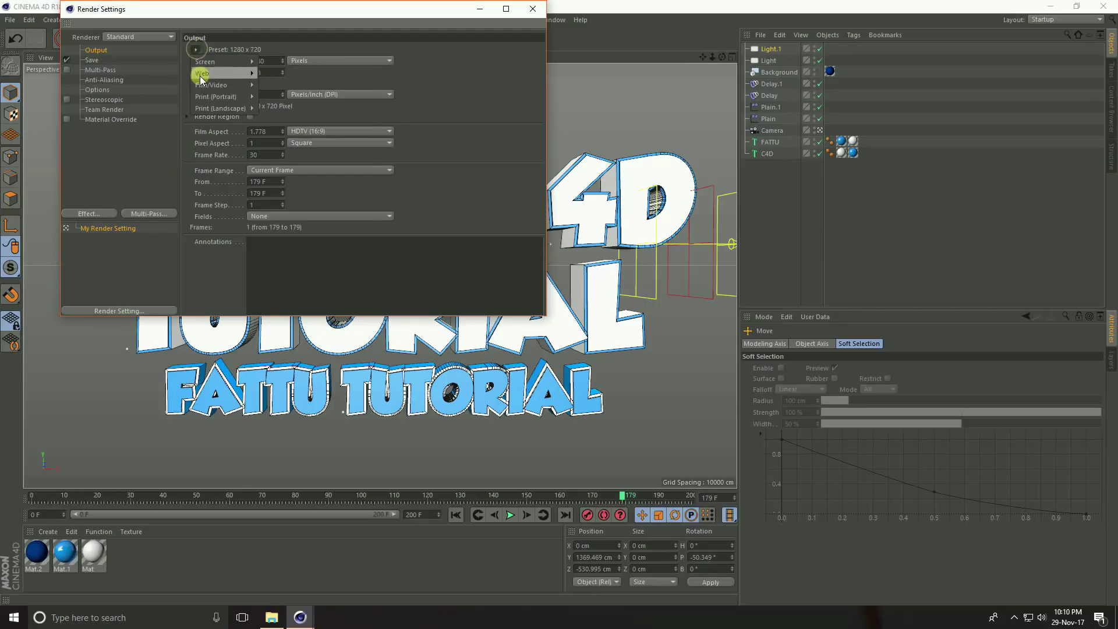
mouse_move(198, 86)
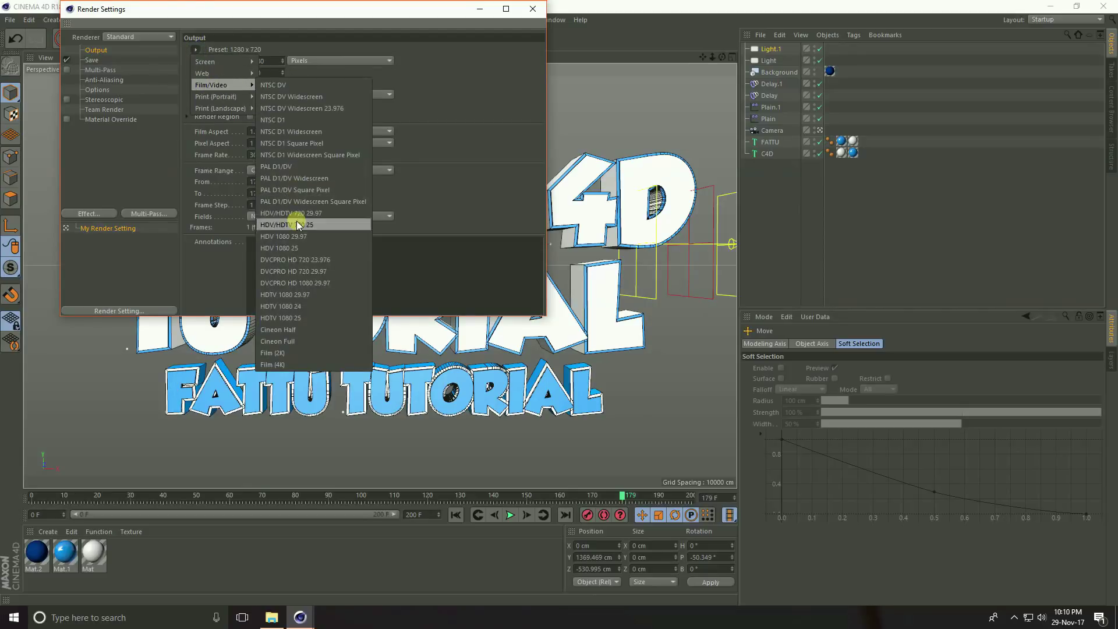
left_click(309, 296)
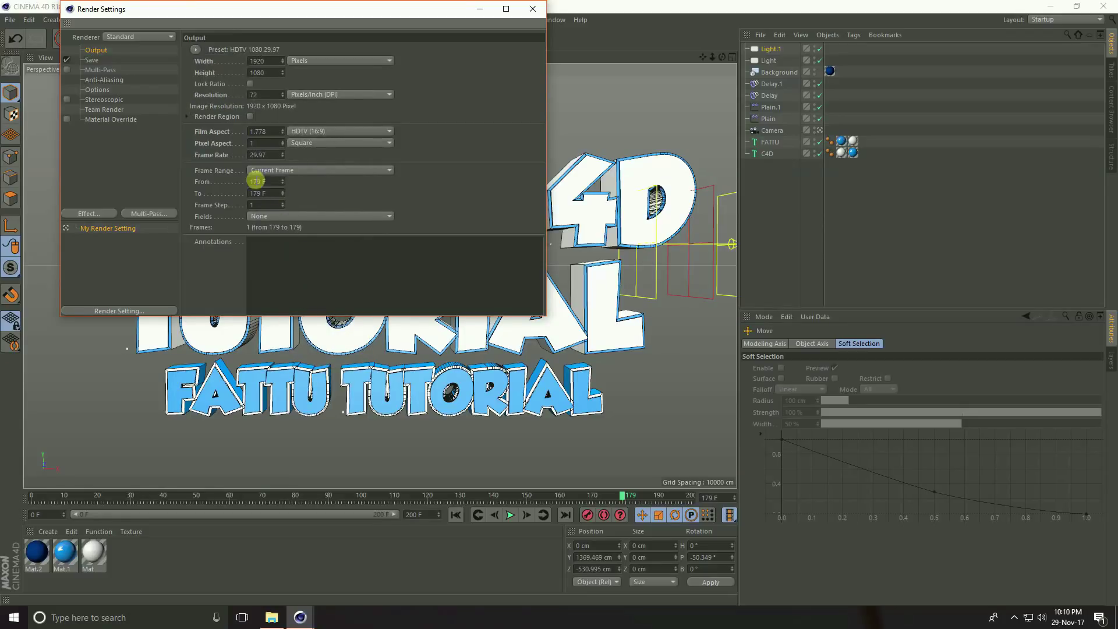
left_click(275, 170)
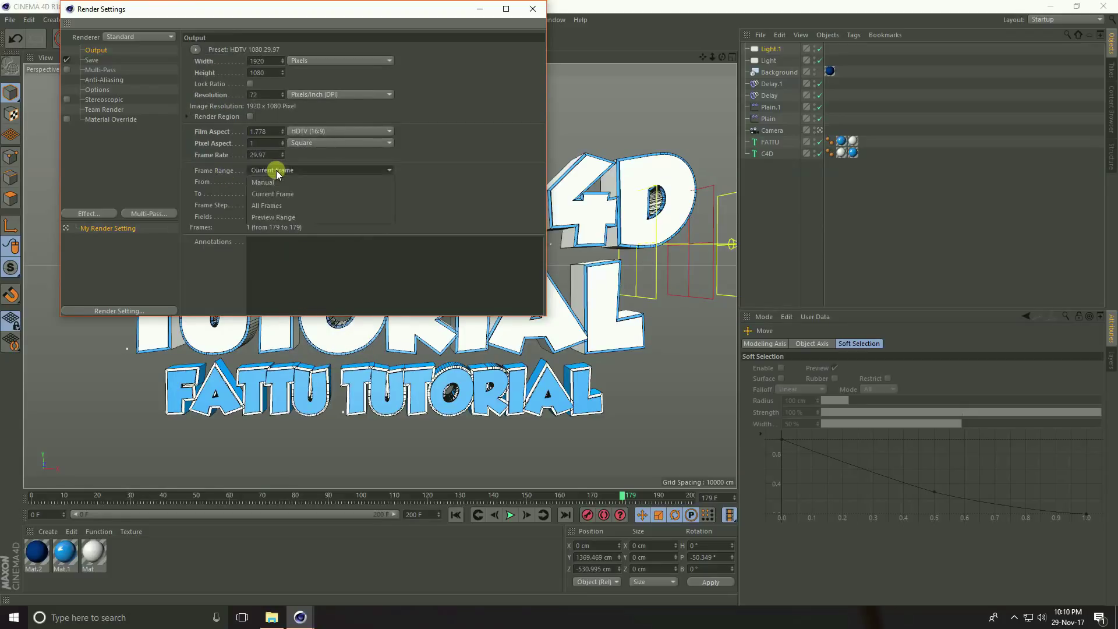
left_click(288, 207)
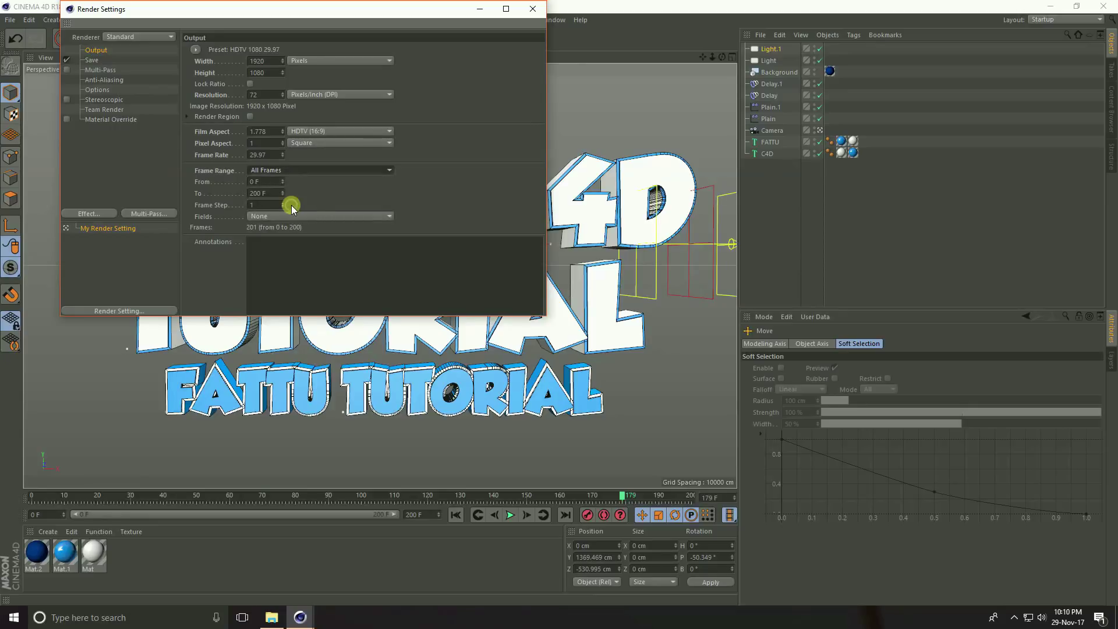
Set anti-aliasing to Best and add Ambient Occlusion and Global Illumination effects
left_click(103, 80)
left_click(286, 49)
left_click(289, 85)
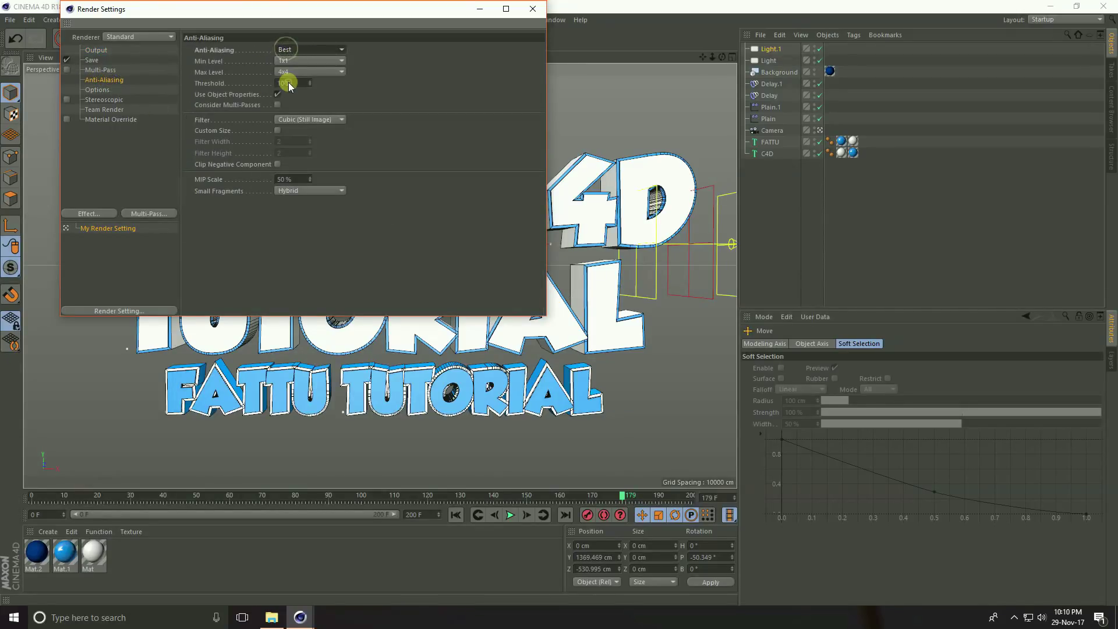
left_click(87, 214)
left_click(146, 289)
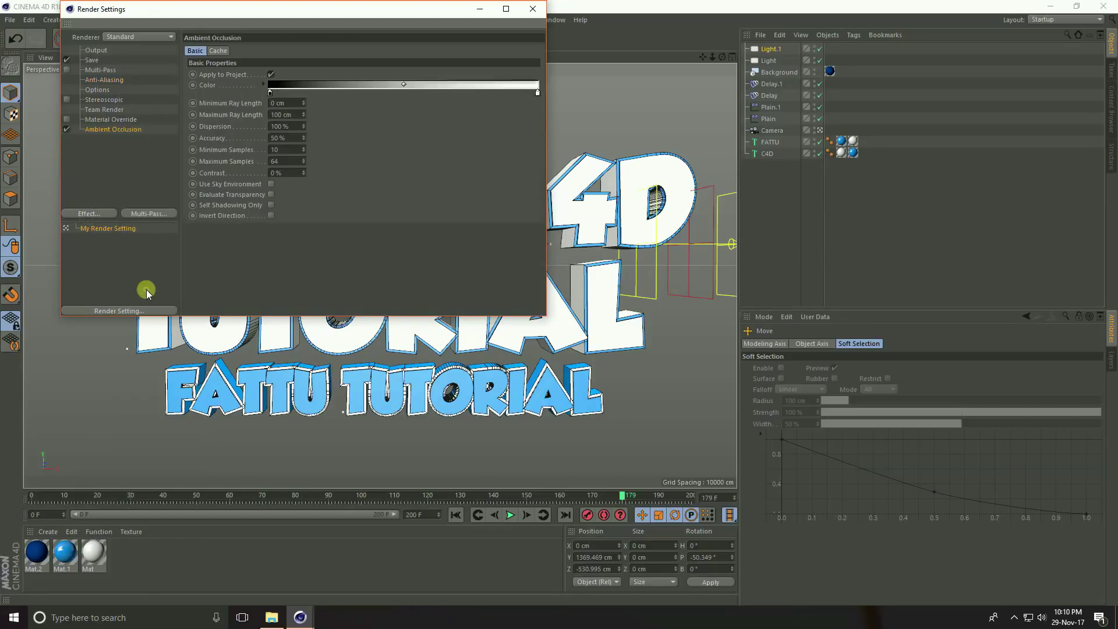
left_click(89, 214)
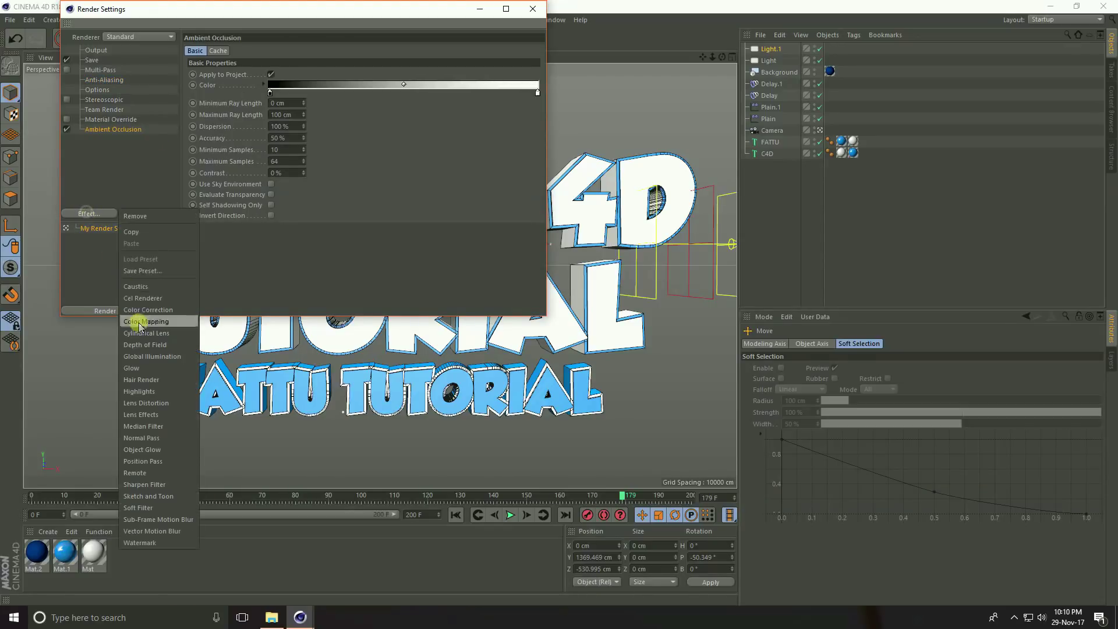
left_click(175, 357)
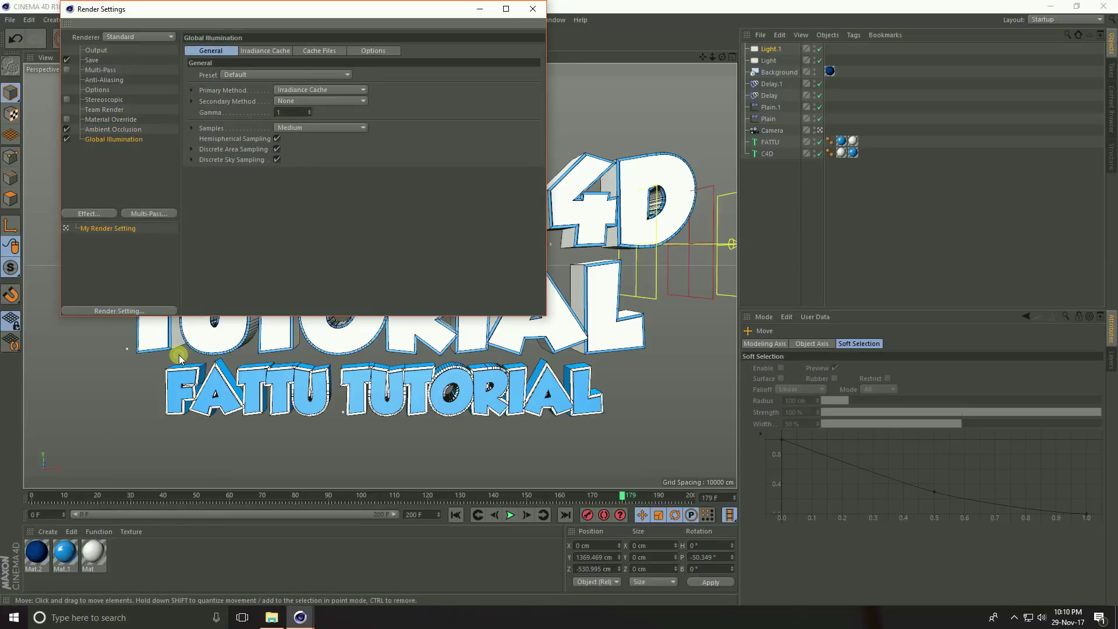
left_click(88, 61)
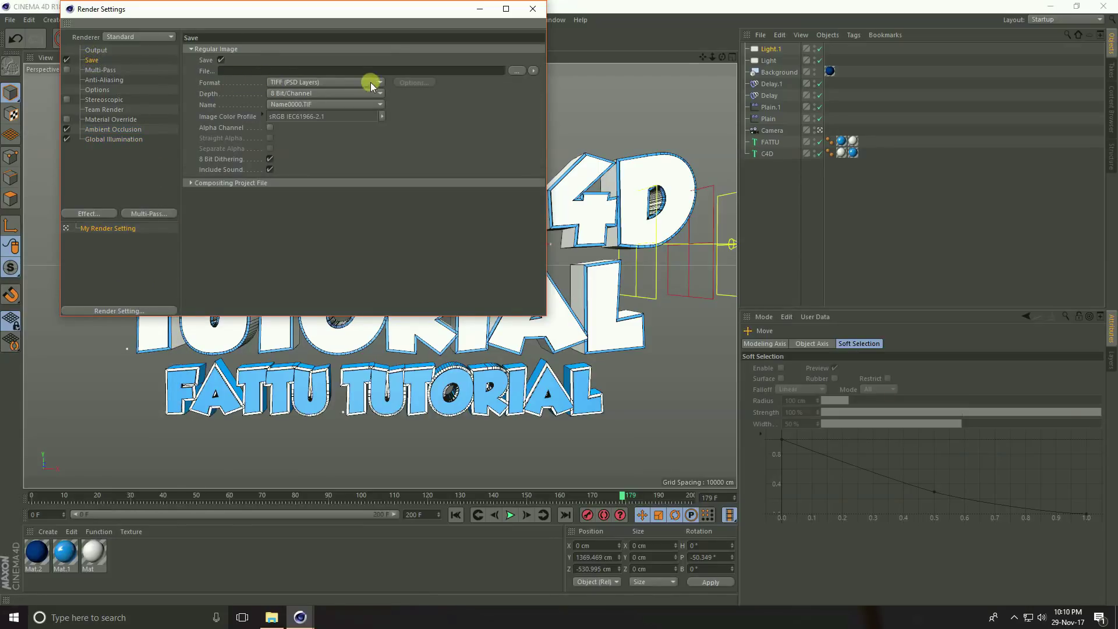
Set the save format to AVI Movie and choose the Desktop as the save location
left_click(333, 83)
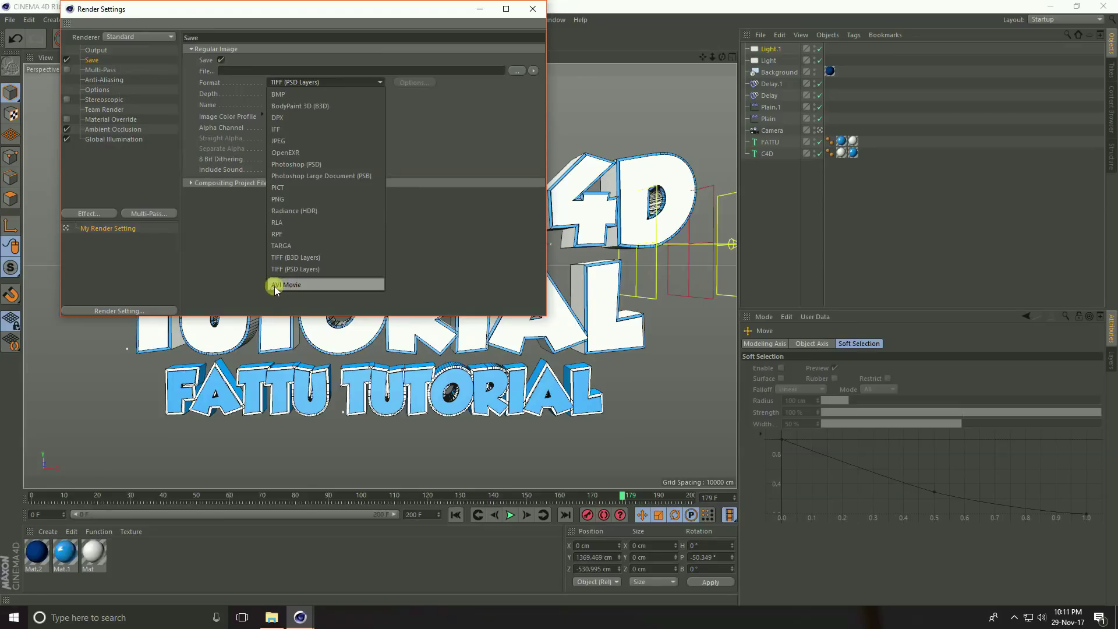
left_click(306, 285)
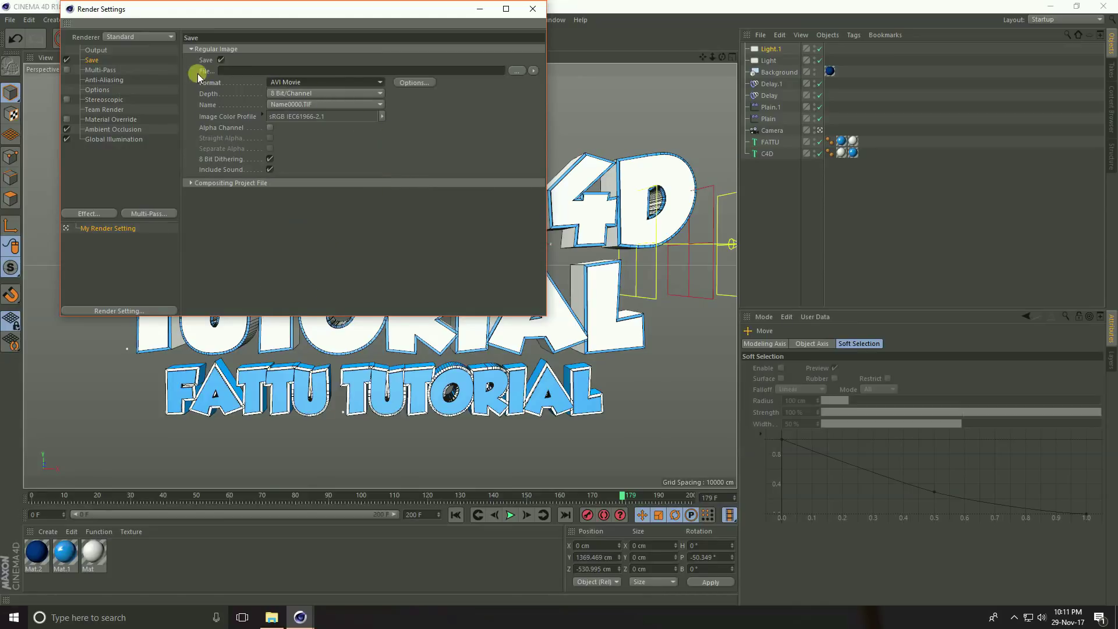
left_click(517, 71)
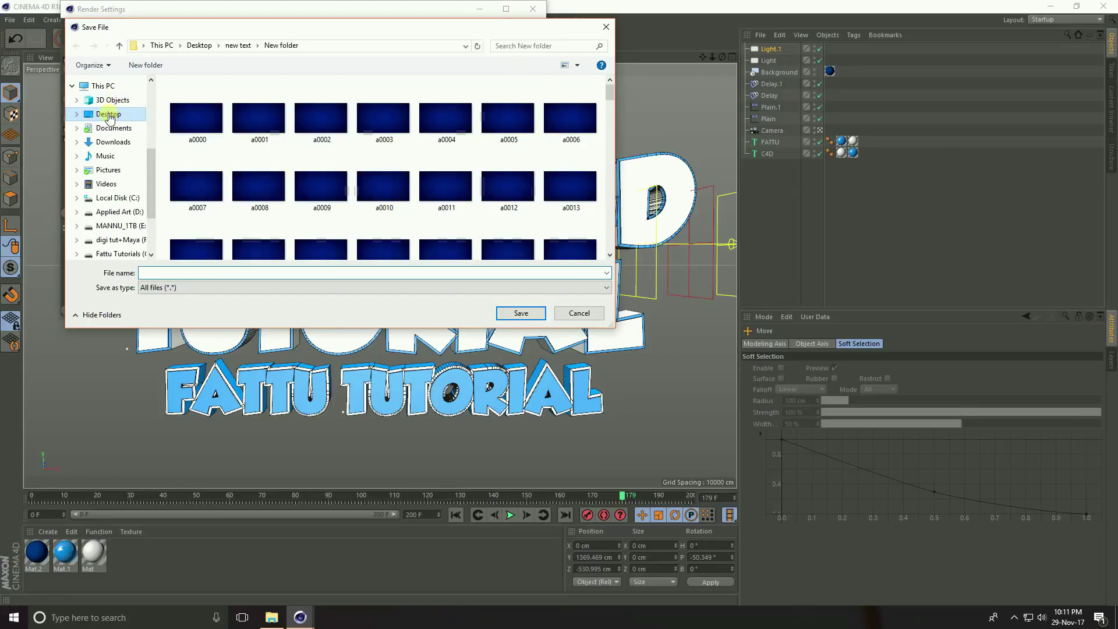
left_click(108, 114)
Create an ANIMATION folder on the Desktop and save the output there as TILE
right_click(291, 189)
mouse_move(327, 310)
left_click(428, 310)
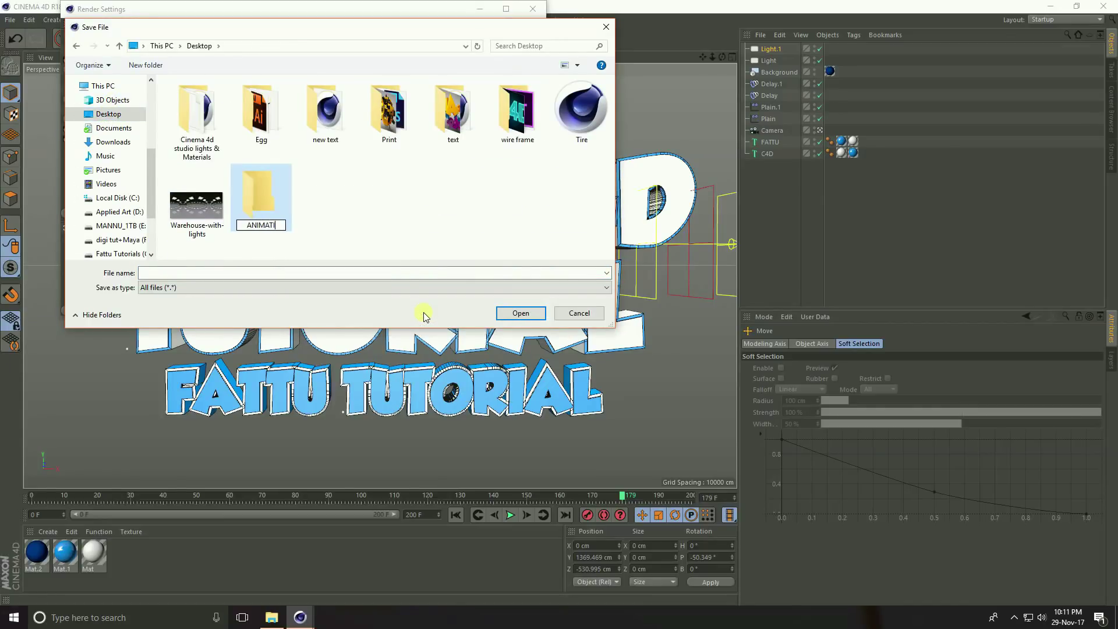
type("ANIMATION")
key("Return")
key("Return")
left_click(400, 275)
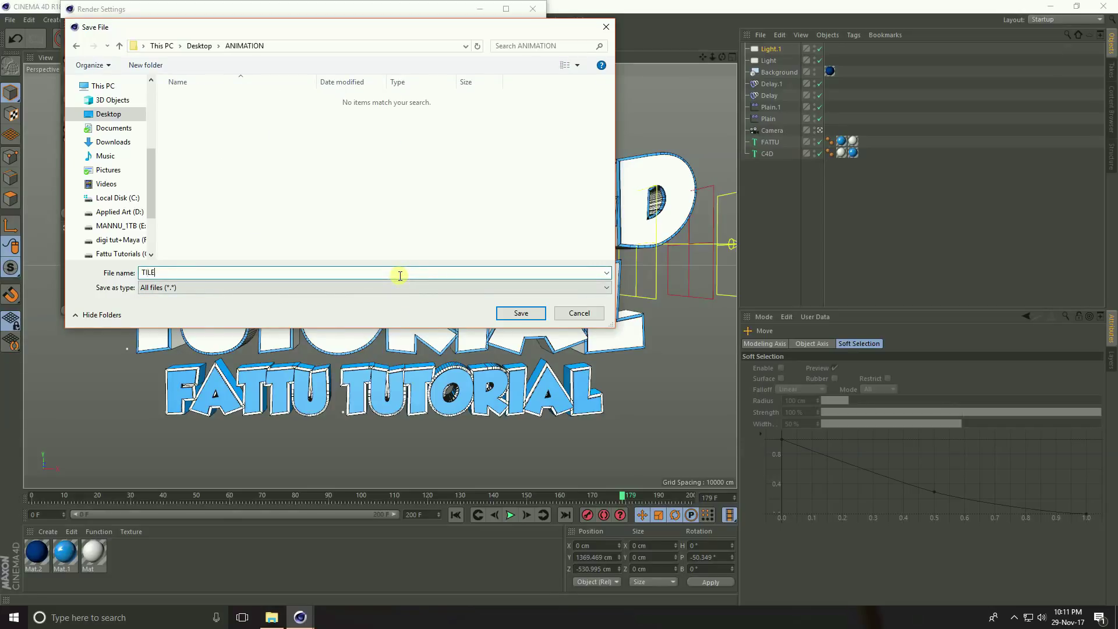
left_click(529, 309)
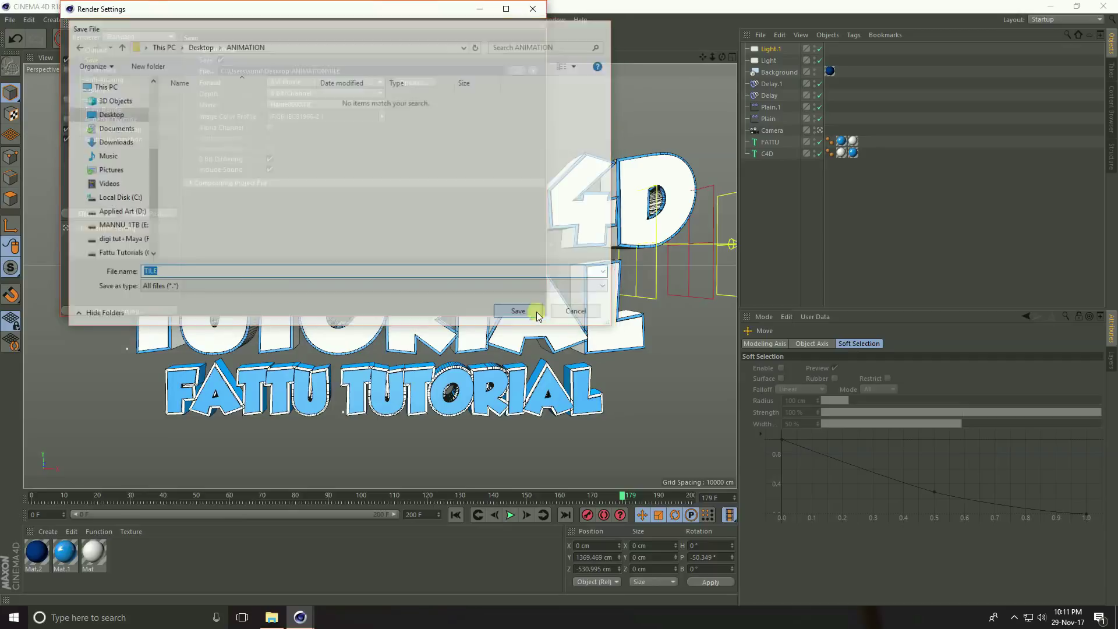